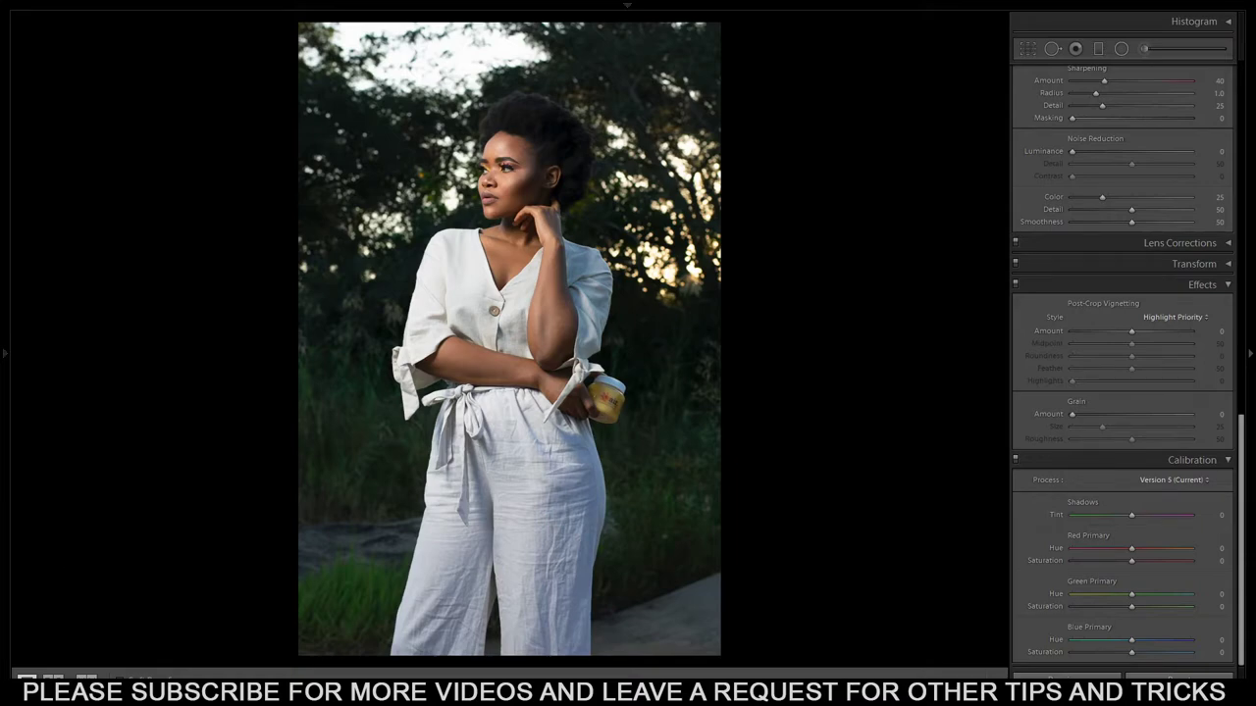
Bring up the basic adjustments with the tone curve below and show the photo's histogram.
{"action": "key", "text": "alt+Tab"}
{"action": "left_click_drag", "start_coordinate": [1241, 437], "coordinate": [1250, 73]}
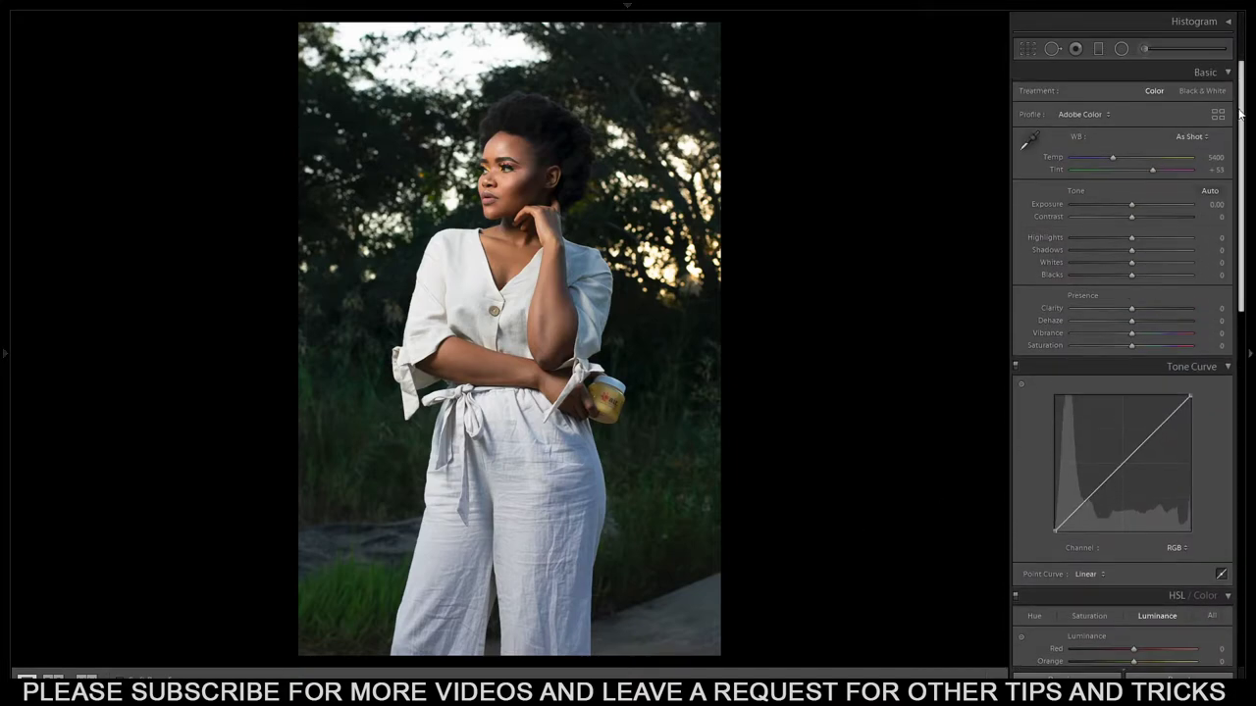
{"action": "left_click", "coordinate": [1228, 74]}
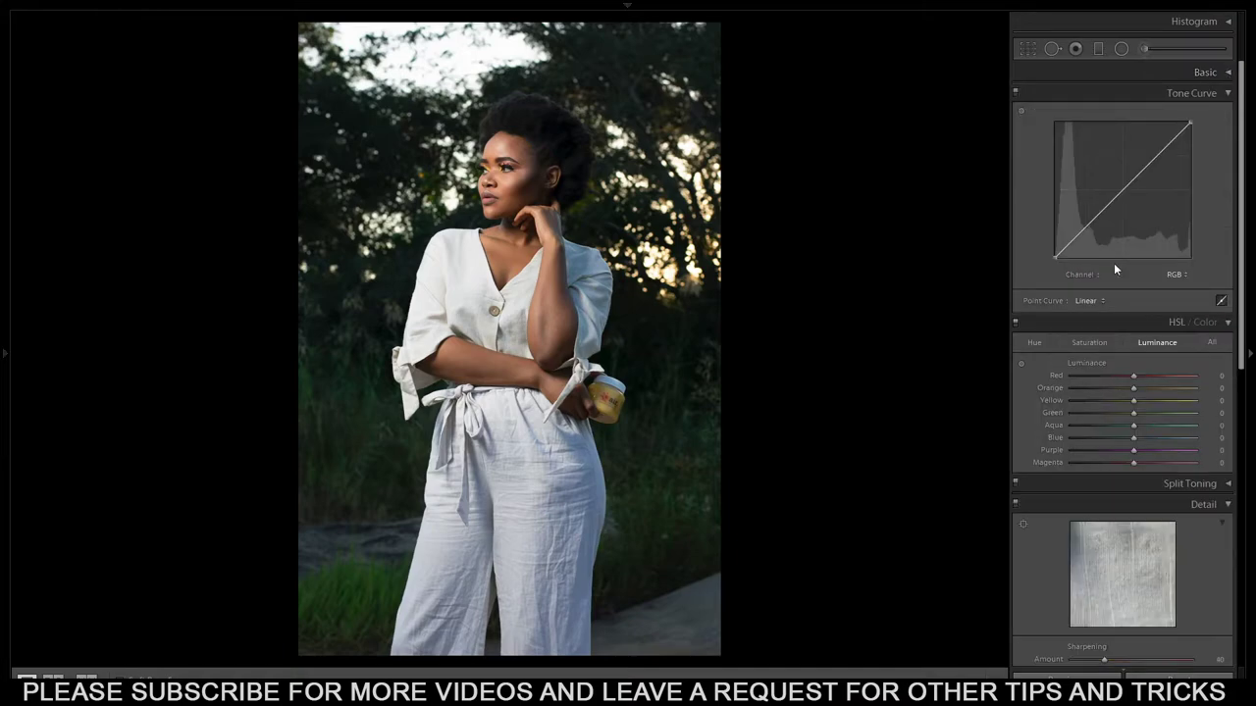
{"action": "left_click", "coordinate": [1227, 72]}
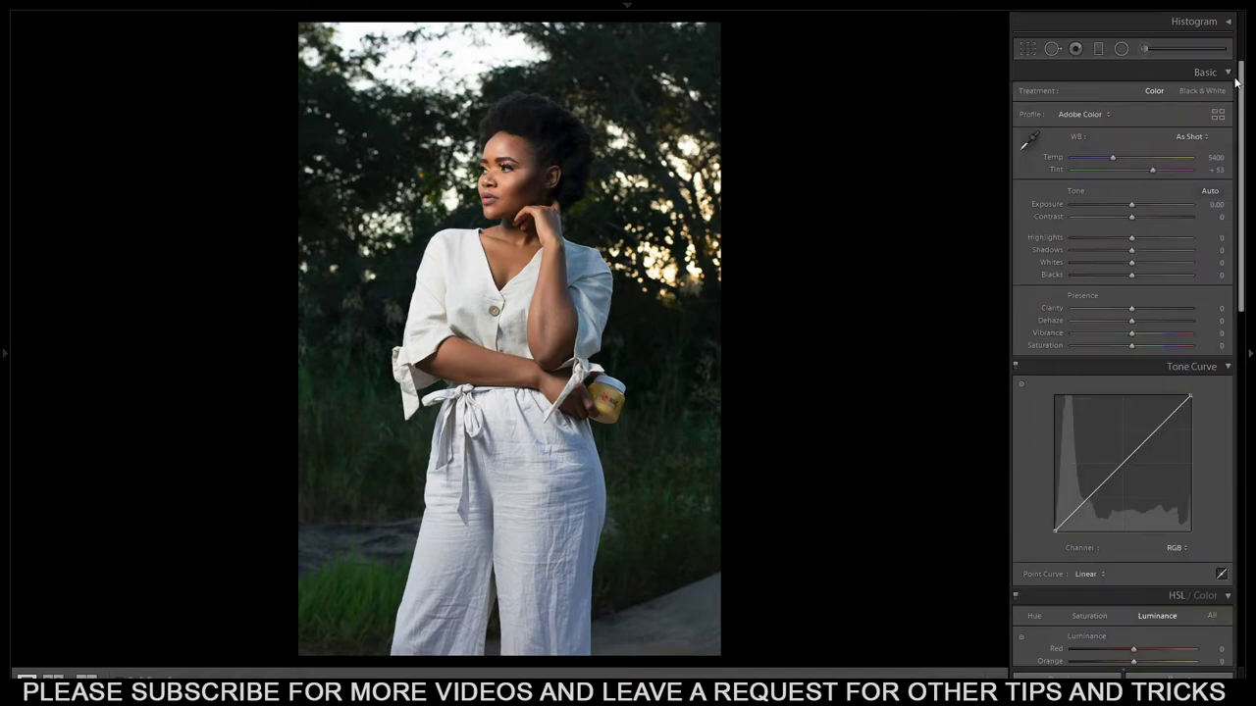
{"action": "left_click", "coordinate": [1226, 21]}
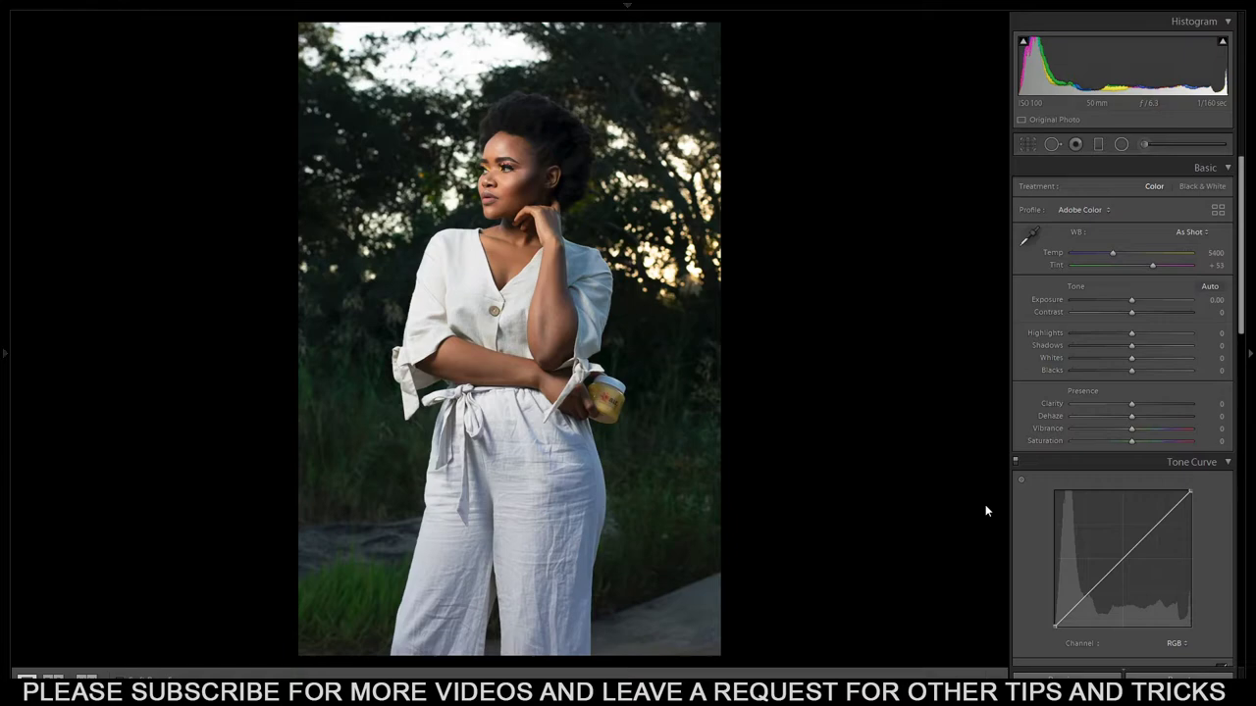
Try the Custom, Daylight and Cloudy white balance presets on the portrait and return to As Shot.
{"action": "left_click", "coordinate": [1191, 233]}
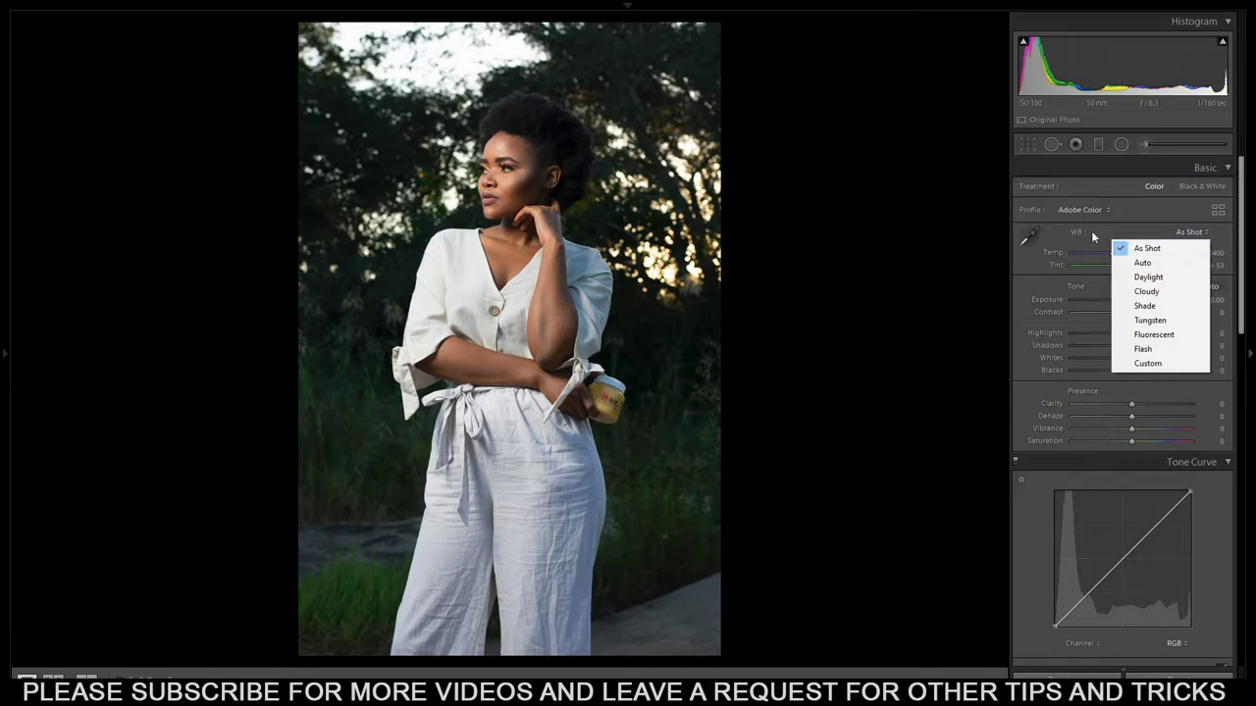
{"action": "left_click", "coordinate": [1146, 362]}
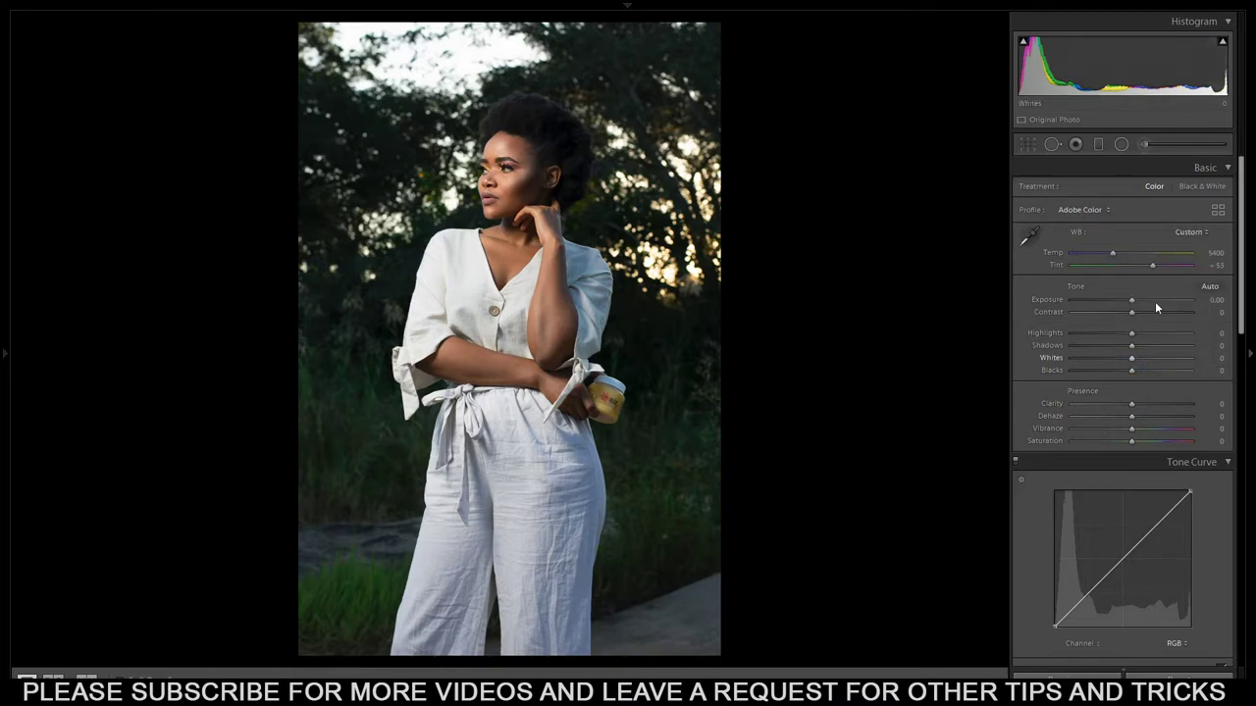
{"action": "left_click", "coordinate": [1174, 233]}
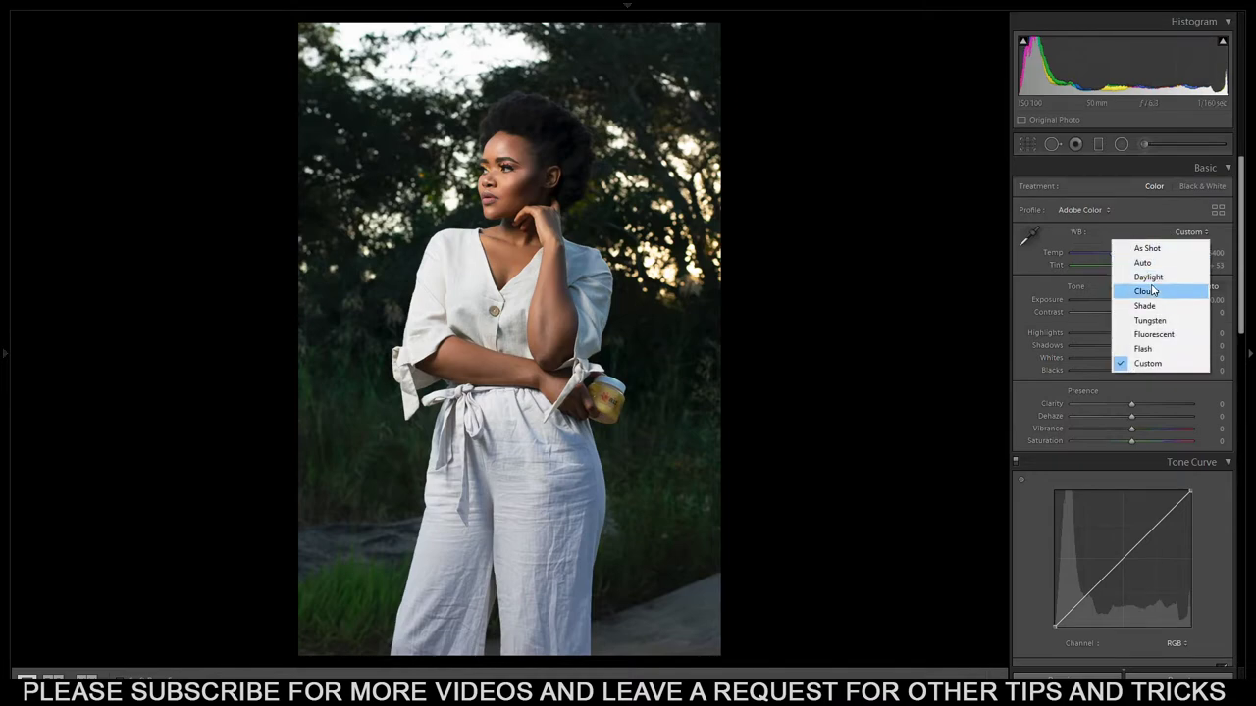
{"action": "left_click", "coordinate": [1156, 281]}
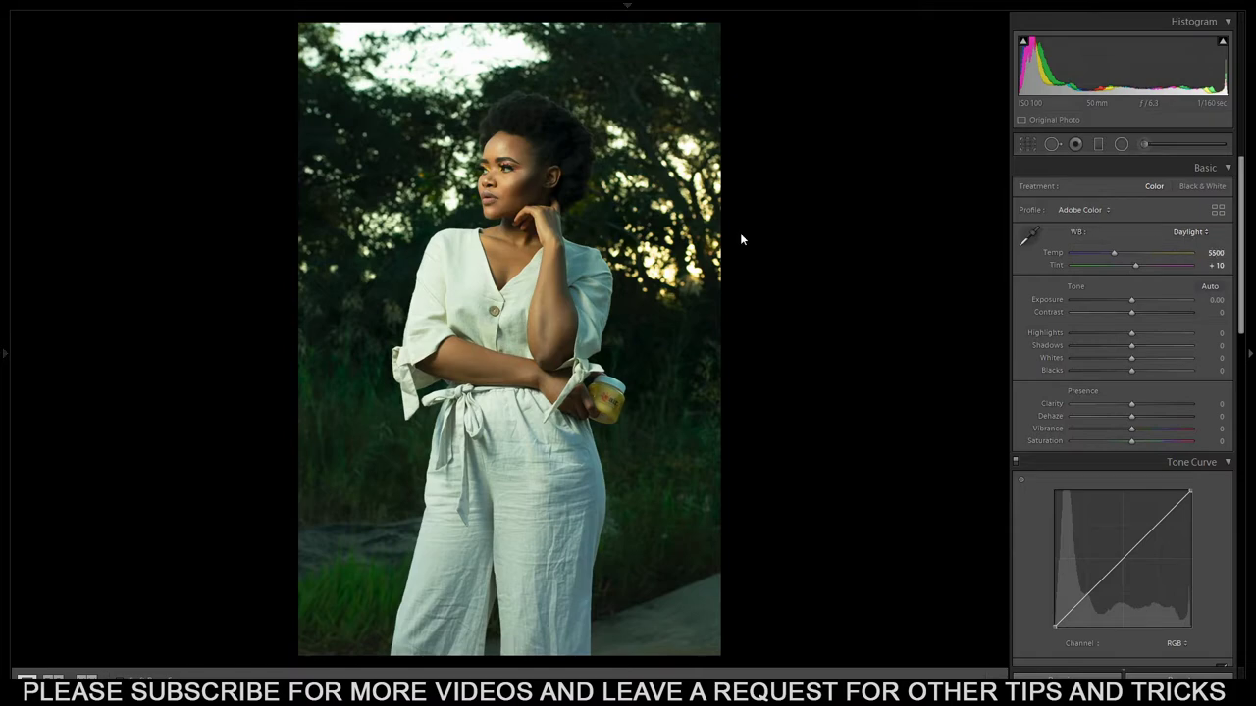
{"action": "left_click", "coordinate": [1184, 233]}
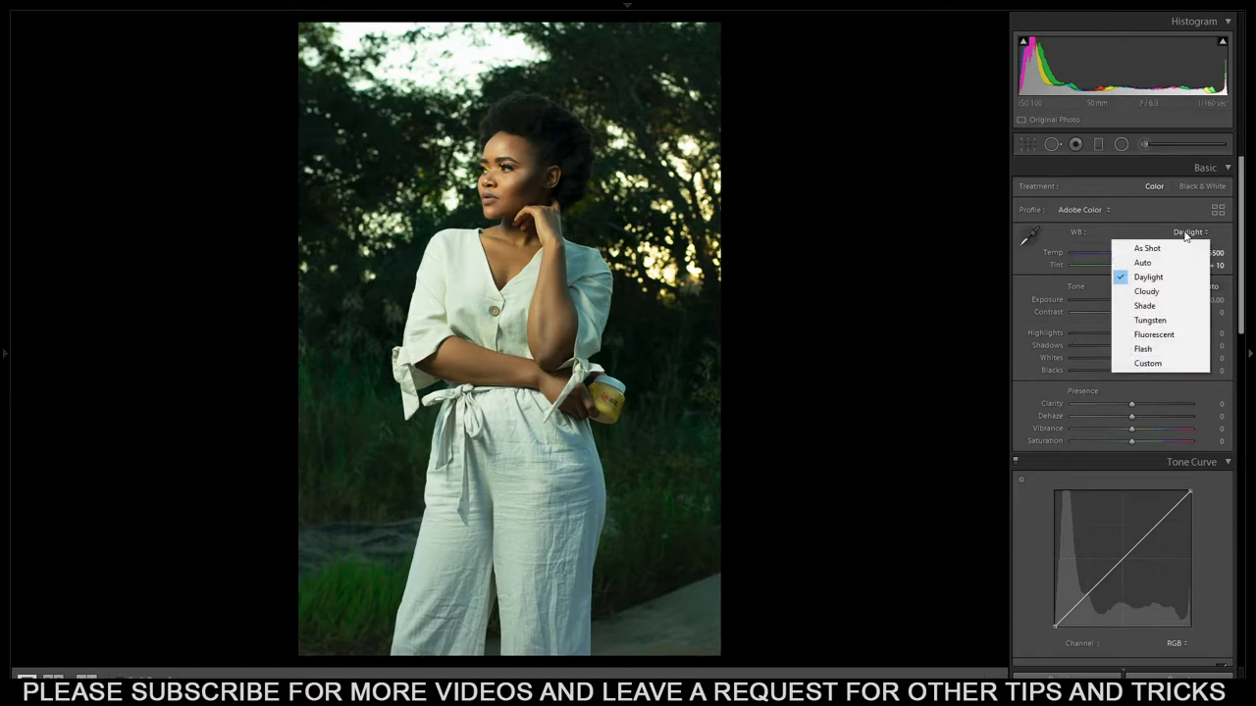
{"action": "left_click", "coordinate": [1138, 292]}
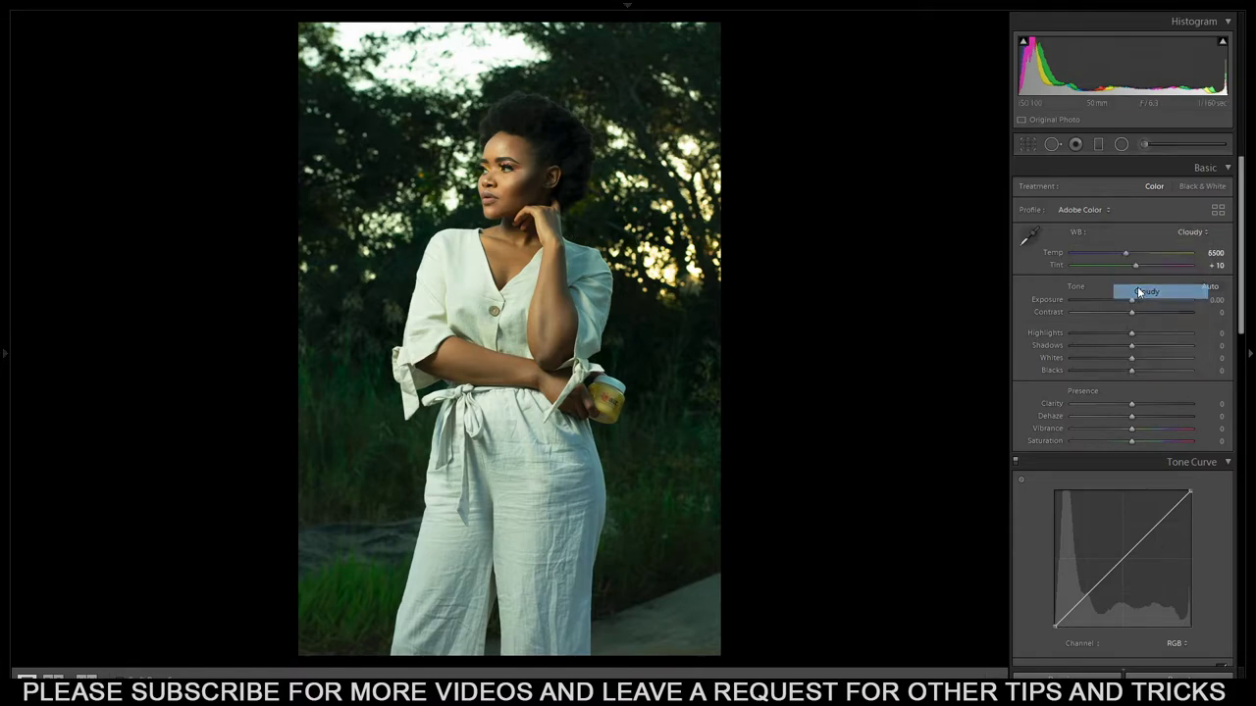
{"action": "left_click", "coordinate": [1191, 233]}
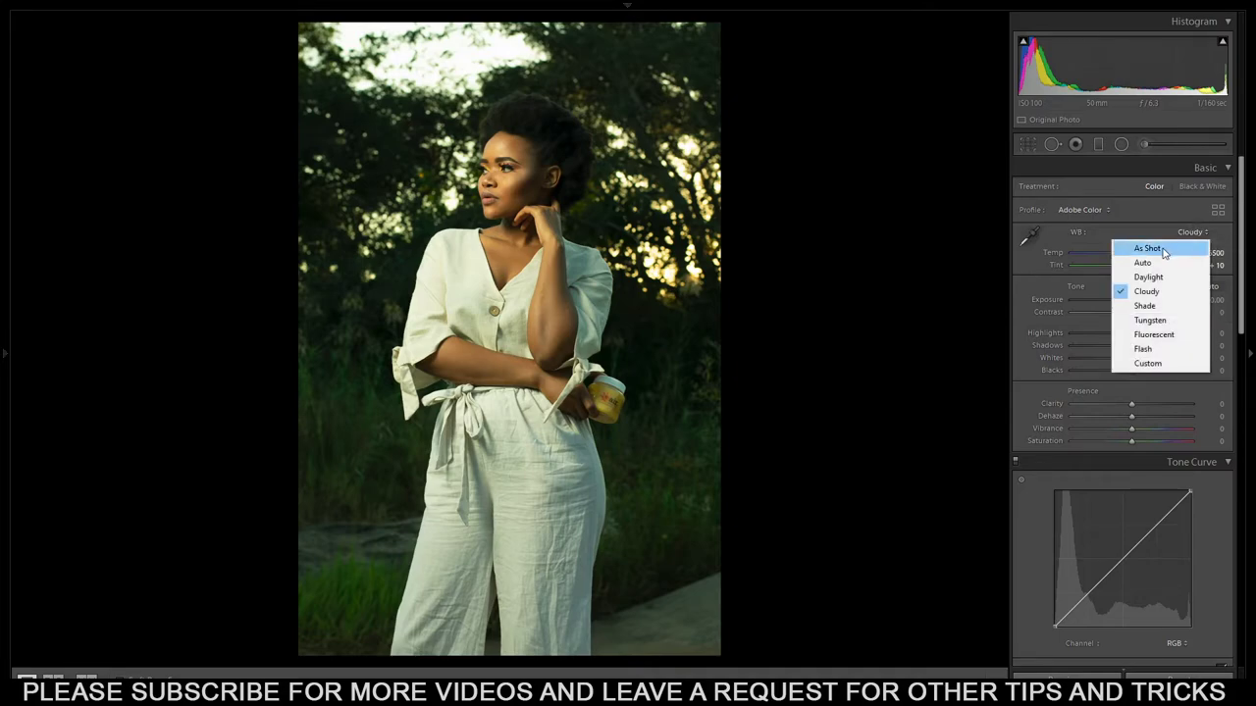
{"action": "left_click", "coordinate": [1163, 249]}
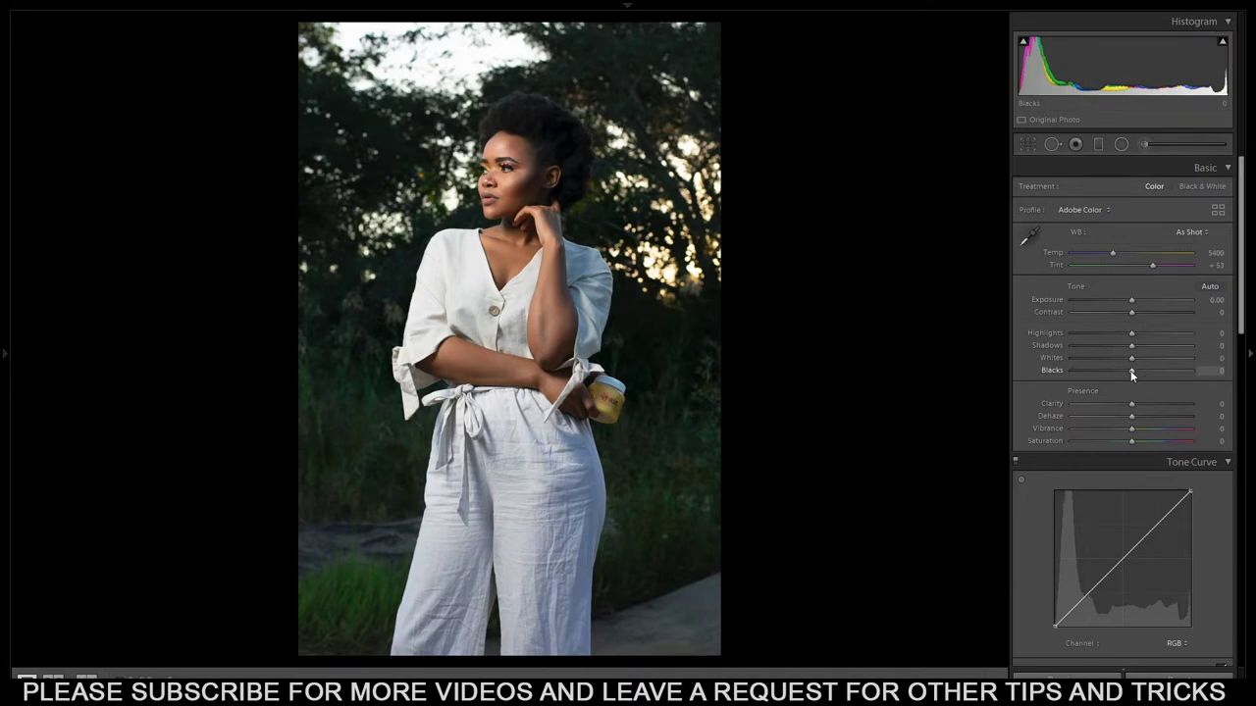
Brighten the dark areas of the portrait by setting Blacks to +51 and Shadows to +51.
{"action": "left_click_drag", "start_coordinate": [1136, 370], "coordinate": [1160, 376]}
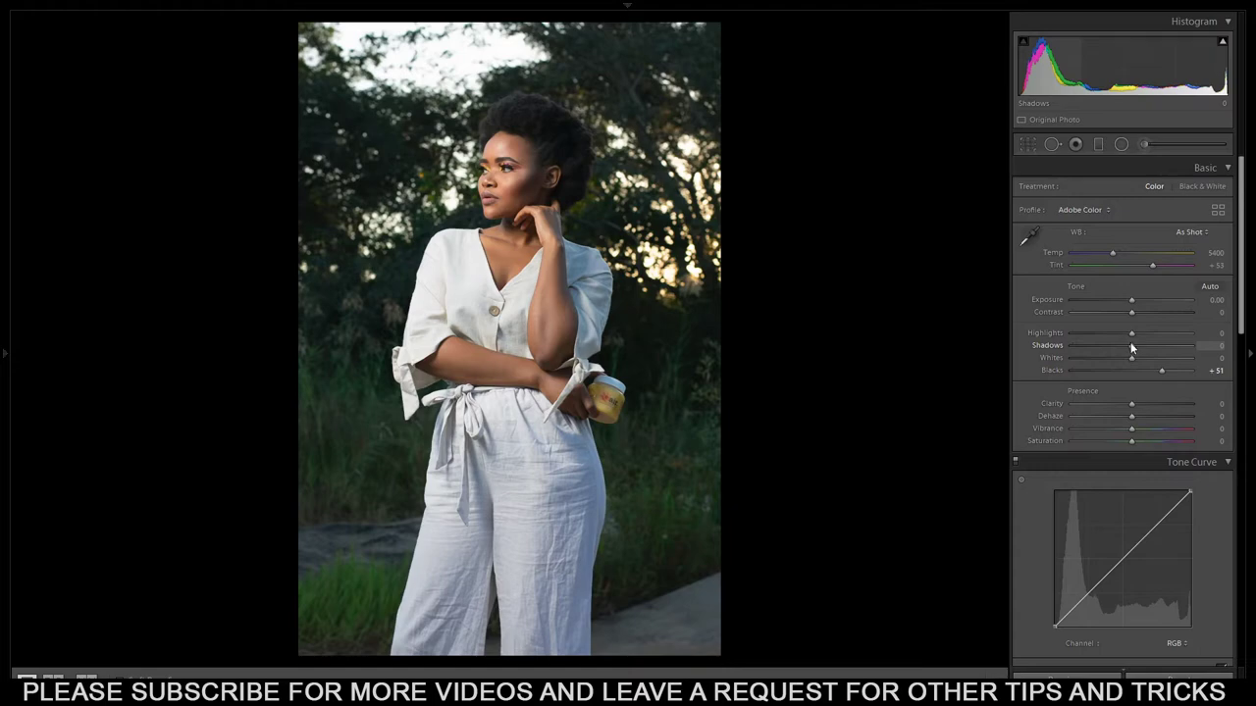
{"action": "left_click_drag", "start_coordinate": [1130, 343], "coordinate": [1166, 345]}
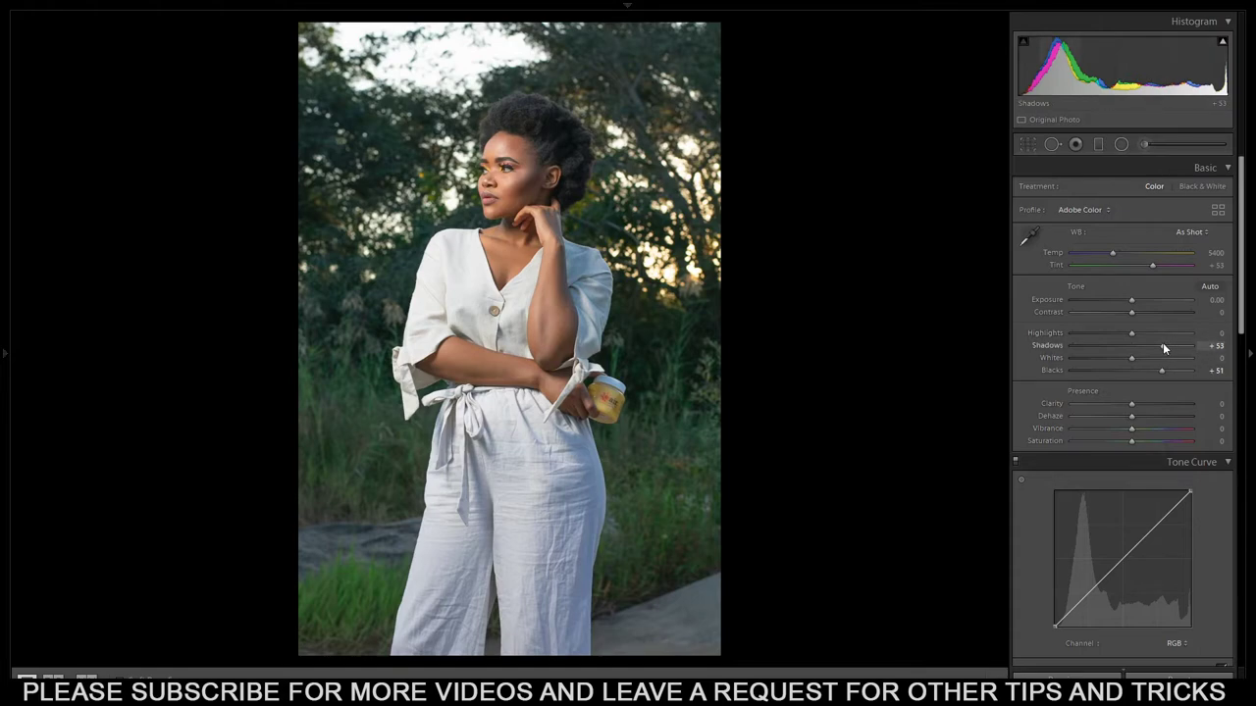
{"action": "left_click_drag", "start_coordinate": [1164, 345], "coordinate": [1161, 346]}
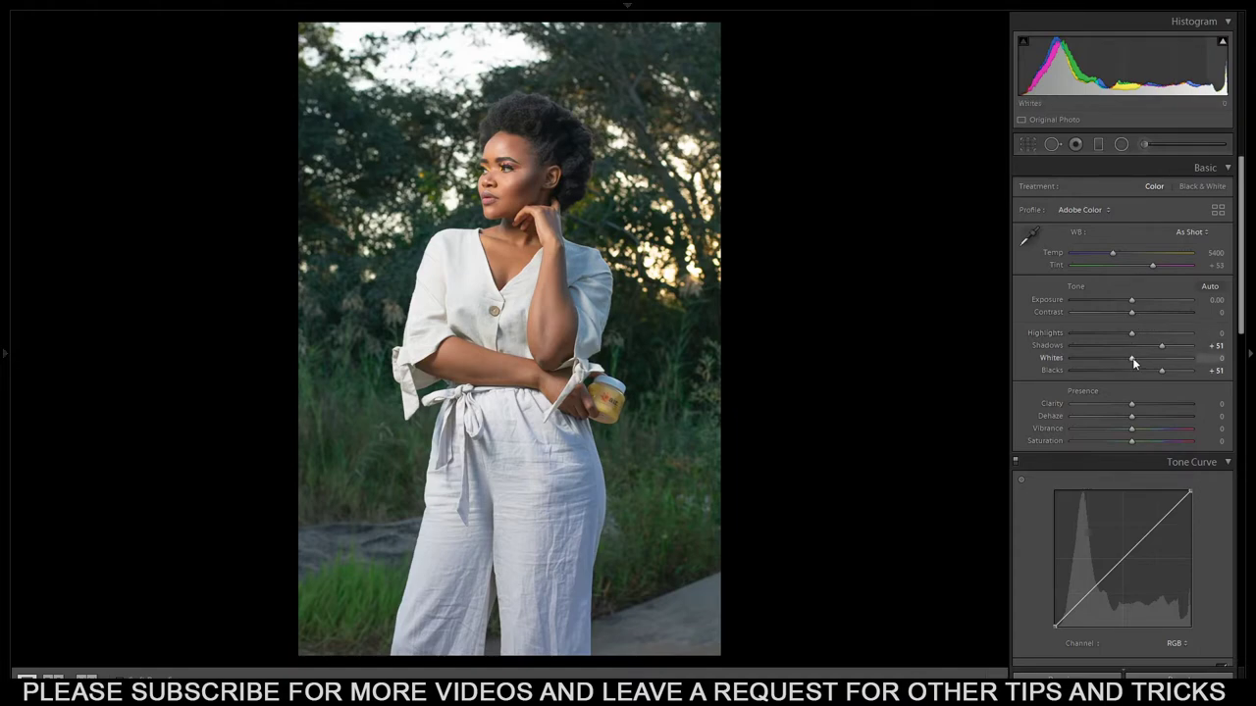
Tone down the bright areas by setting Whites to −100, Highlights to −67 and Contrast to −23.
{"action": "left_click_drag", "start_coordinate": [1132, 358], "coordinate": [1133, 358]}
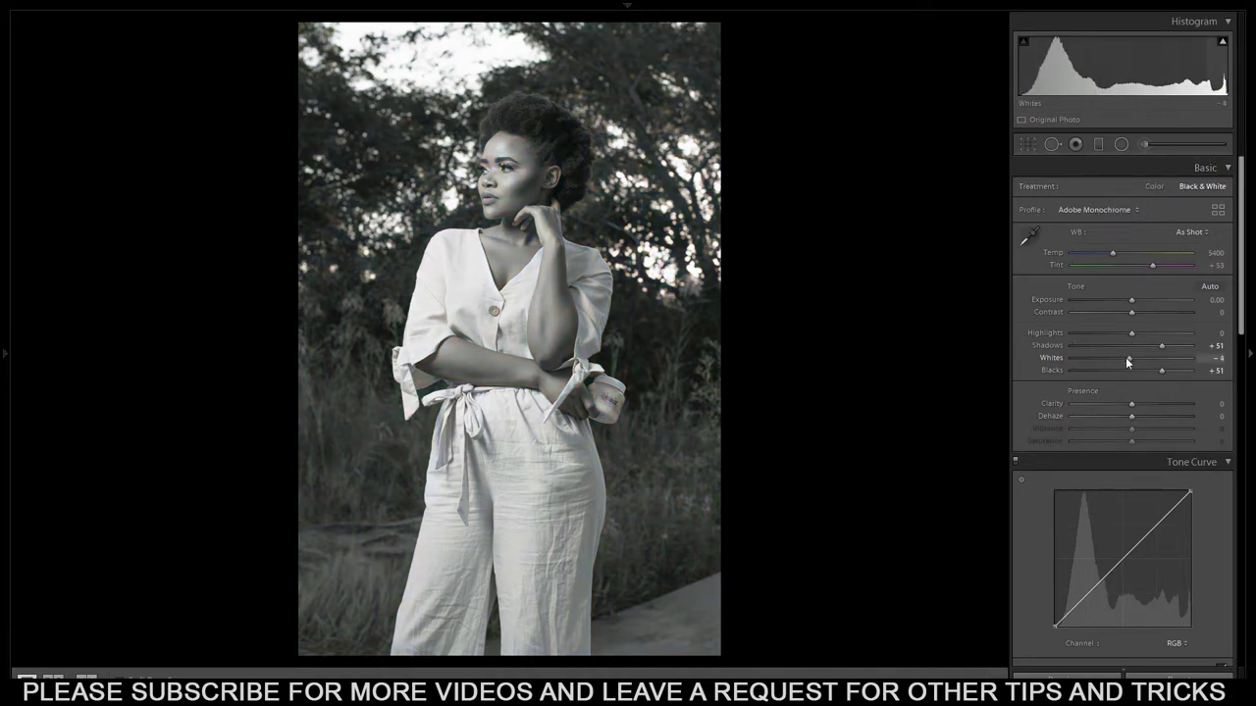
{"action": "left_click_drag", "start_coordinate": [1125, 357], "coordinate": [1063, 361]}
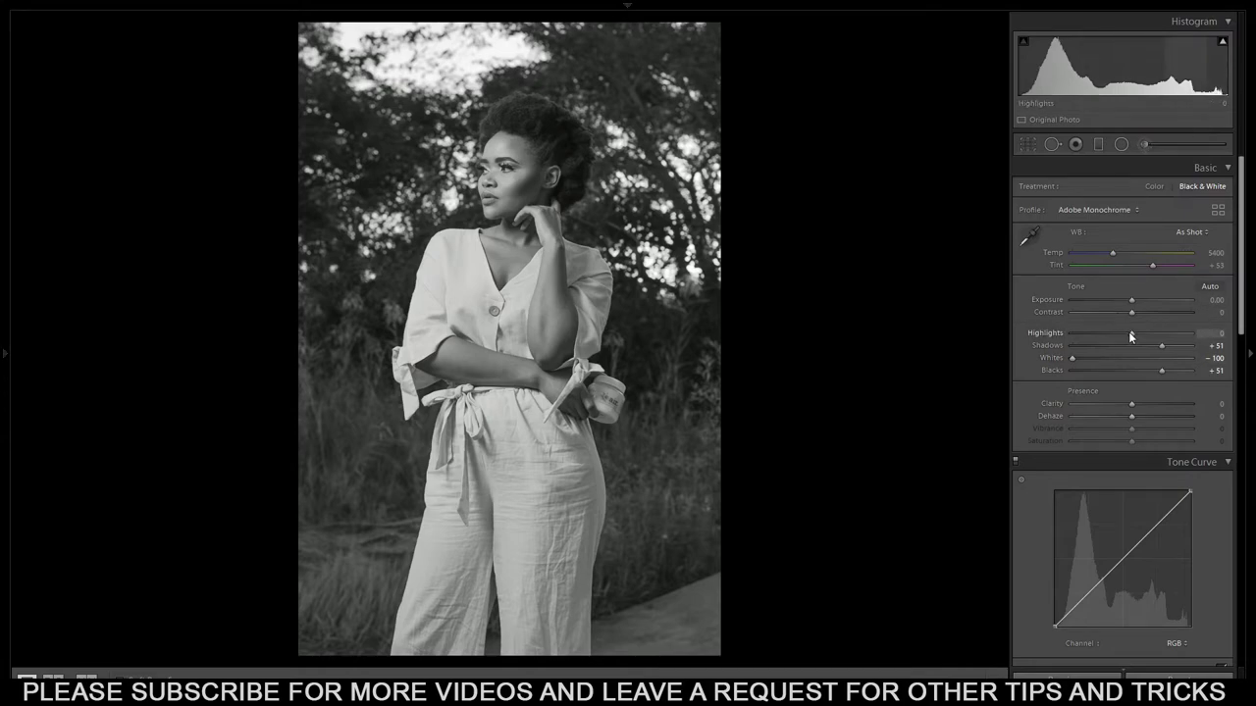
{"action": "left_click_drag", "start_coordinate": [1130, 337], "coordinate": [1091, 335]}
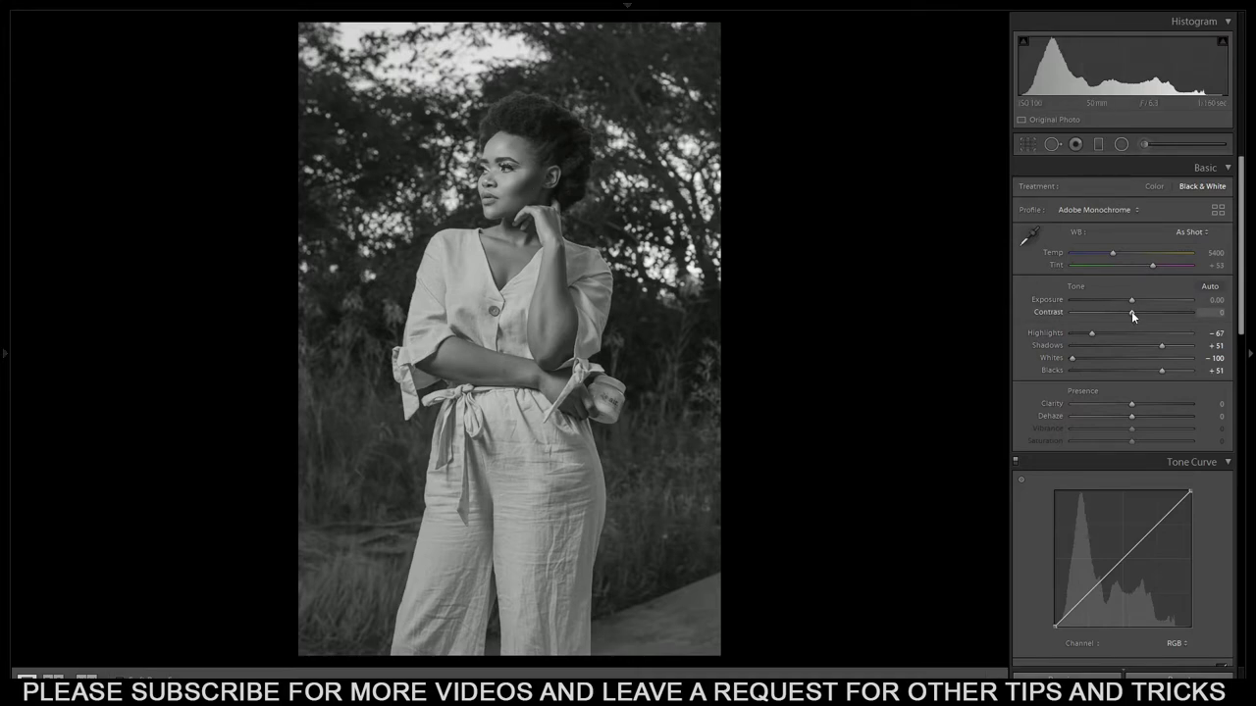
{"action": "left_click_drag", "start_coordinate": [1131, 311], "coordinate": [1119, 316]}
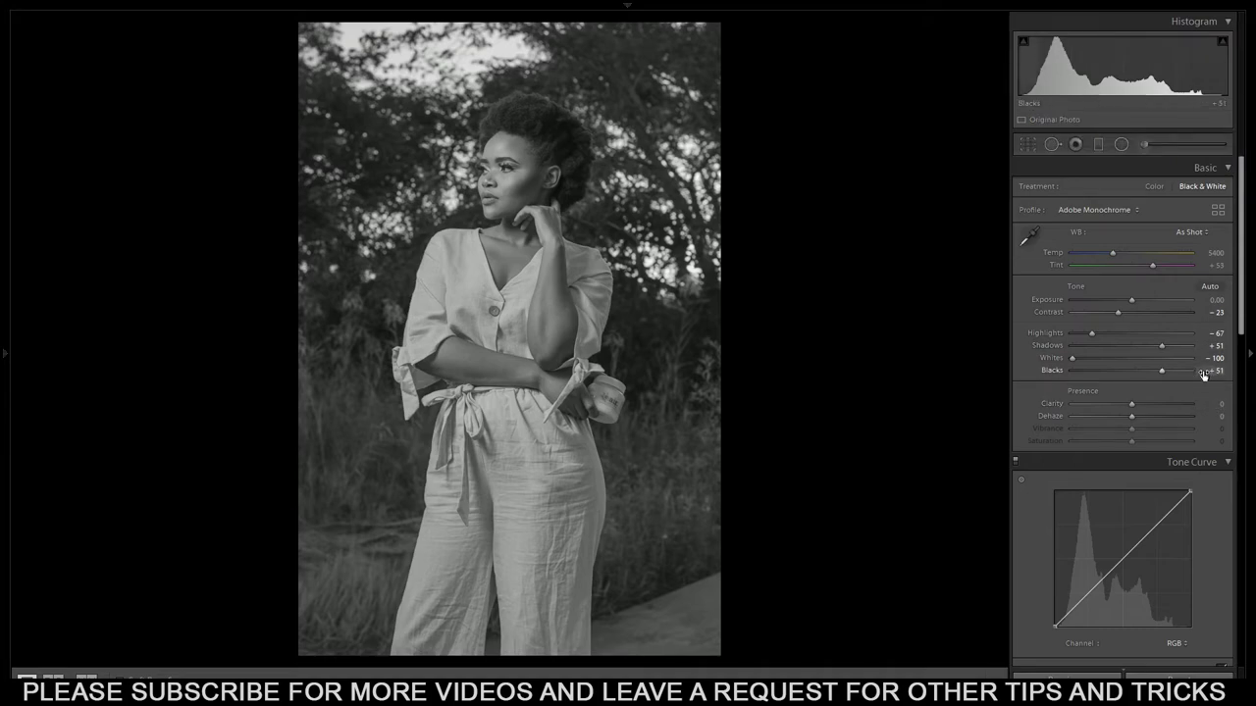
Switch the photo's treatment back to Color and compare with the original by resetting all adjustments and undoing the reset.
{"action": "left_click", "coordinate": [1159, 186]}
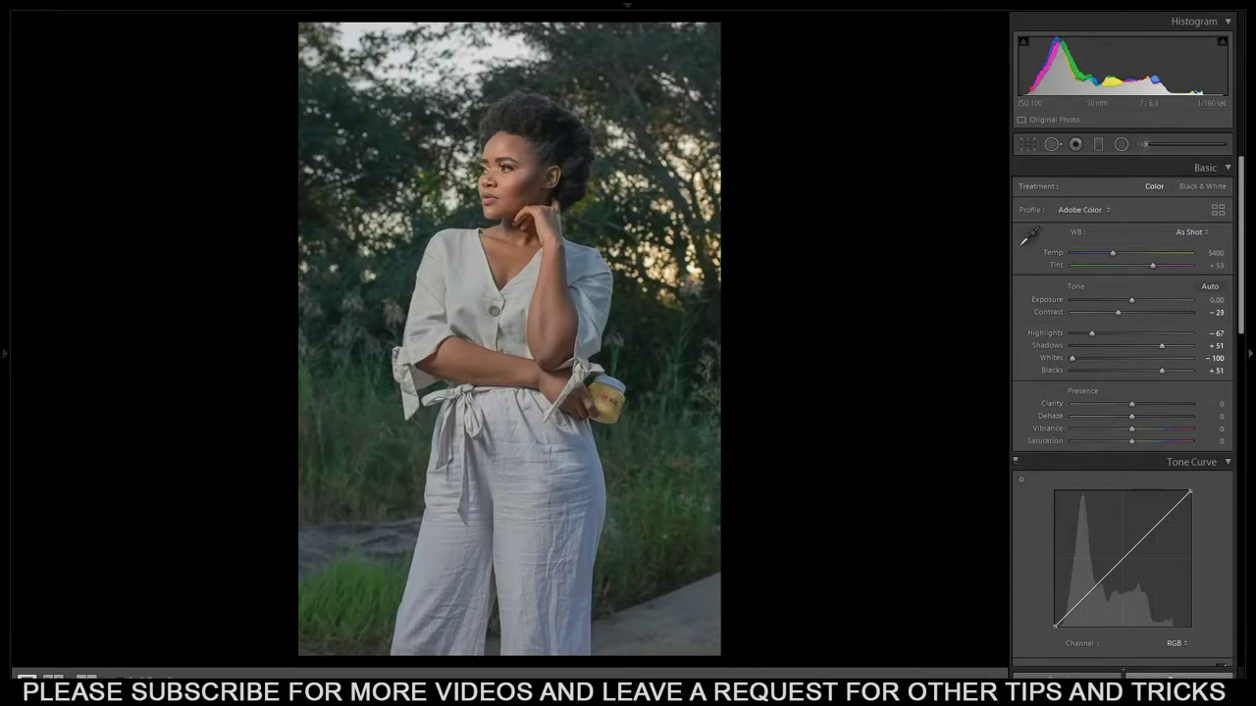
{"action": "left_click", "coordinate": [1179, 677]}
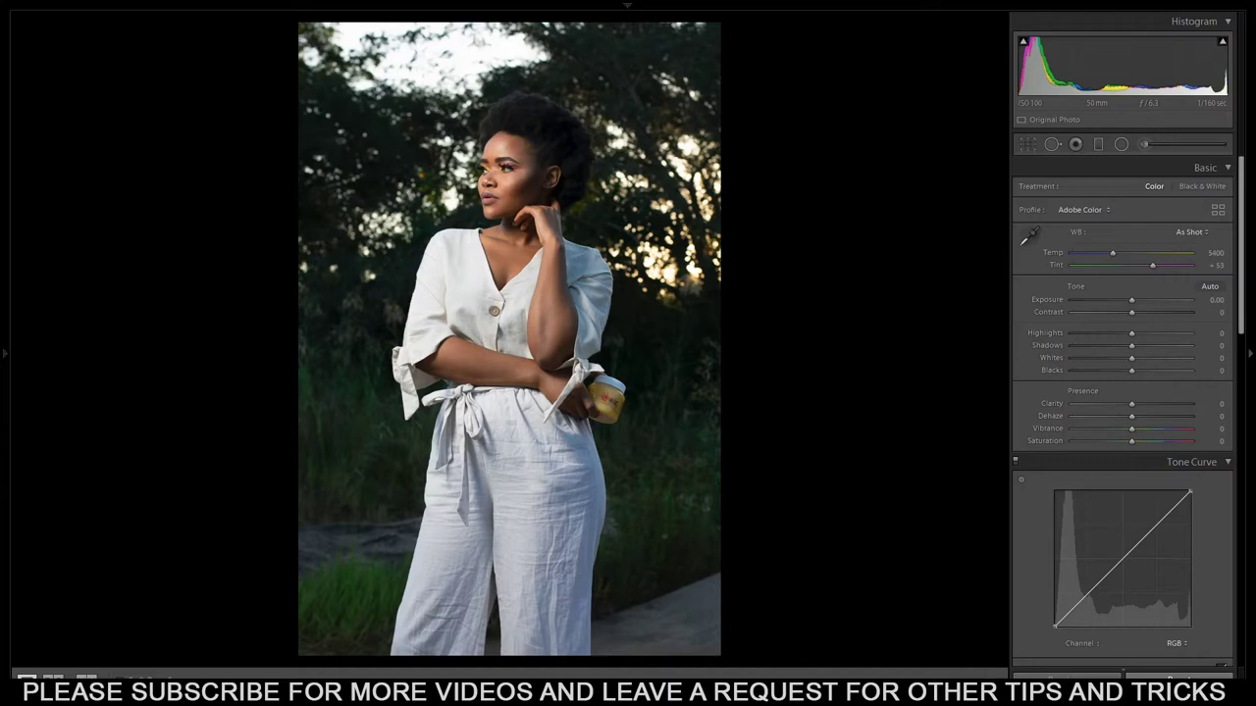
{"action": "key", "text": "ctrl+z"}
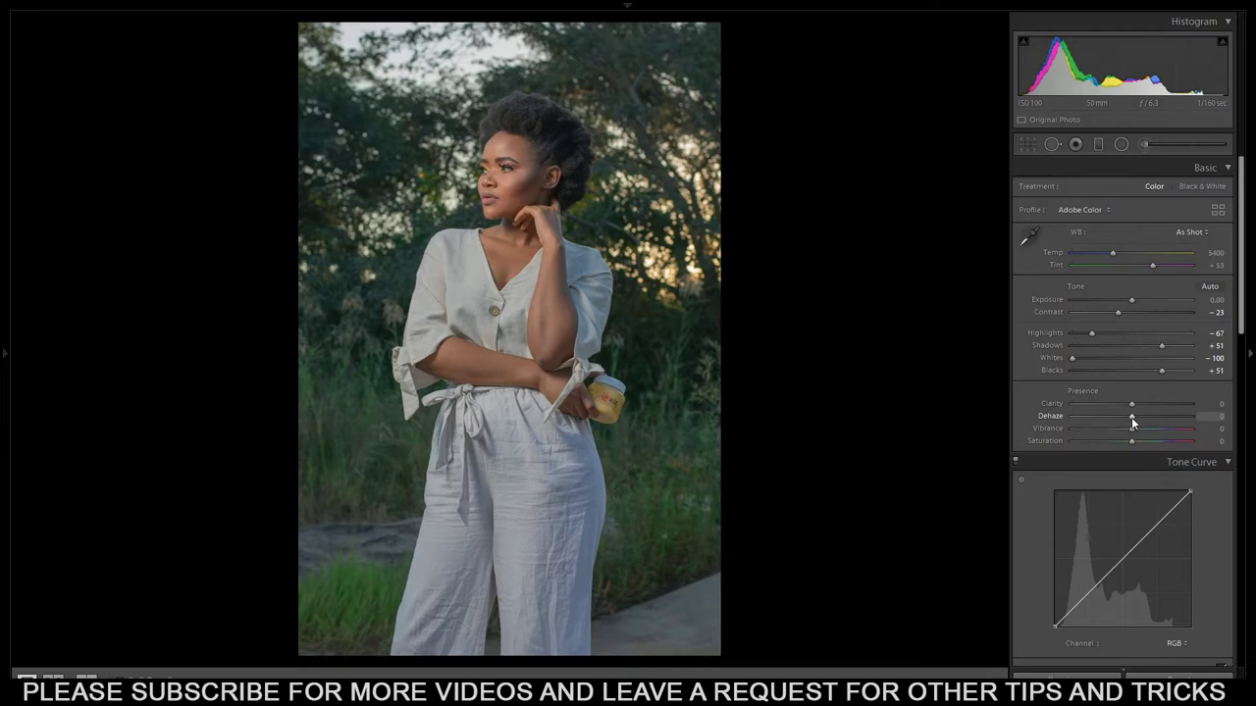
Set Dehaze to +13 and raise Exposure to +0.22.
{"action": "mouse_move", "coordinate": [1135, 417]}
{"action": "left_mouse_down"}
{"action": "mouse_move", "coordinate": [1214, 420]}
{"action": "mouse_move", "coordinate": [1143, 418]}
{"action": "left_mouse_up"}
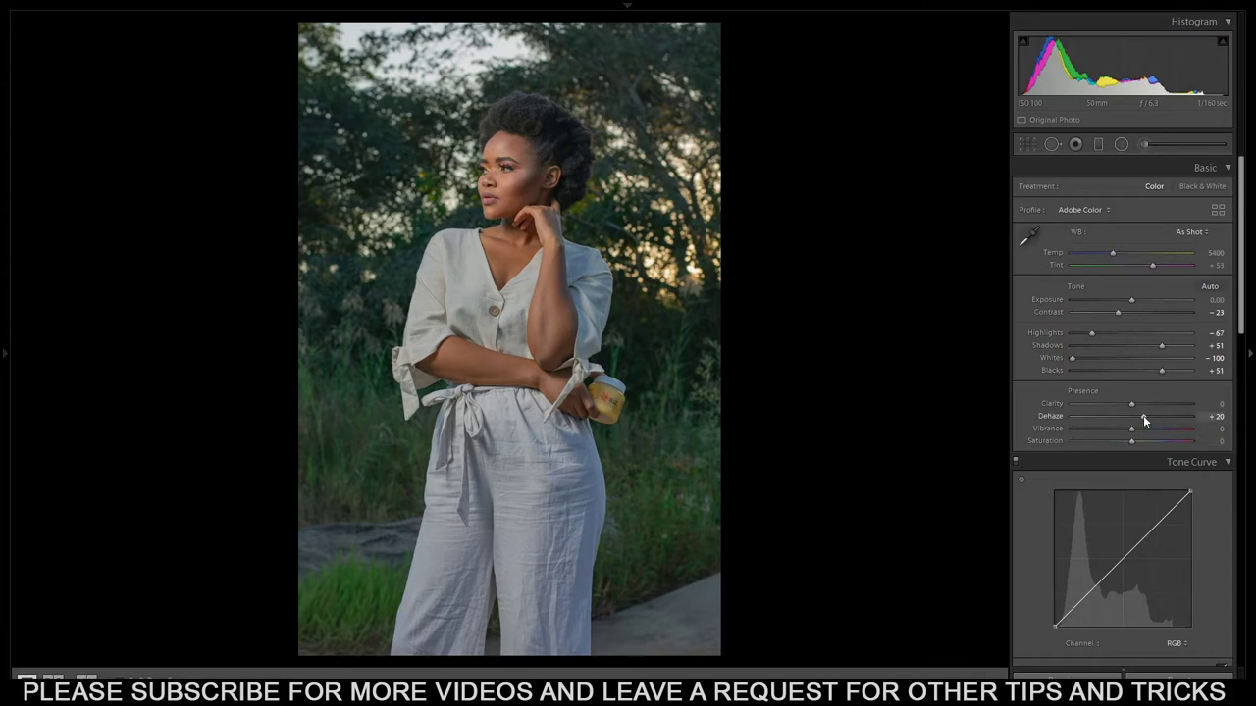
{"action": "left_click_drag", "start_coordinate": [1141, 417], "coordinate": [1139, 417]}
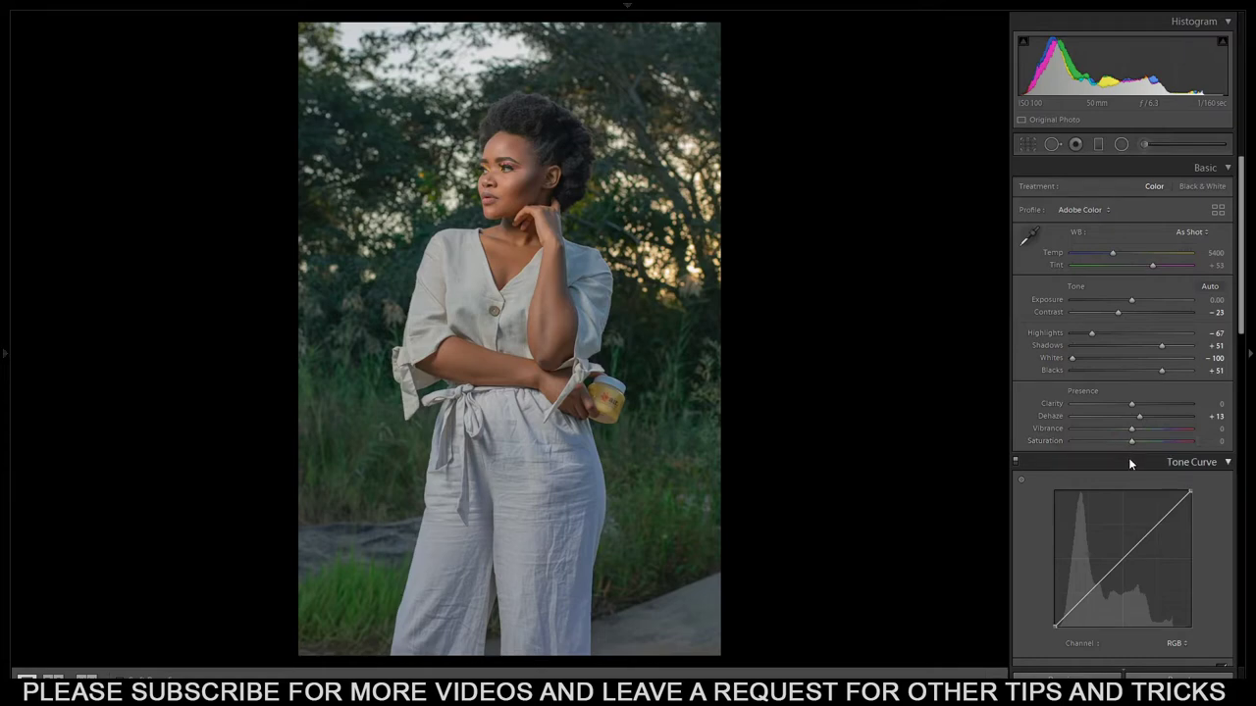
{"action": "left_click", "coordinate": [1130, 297]}
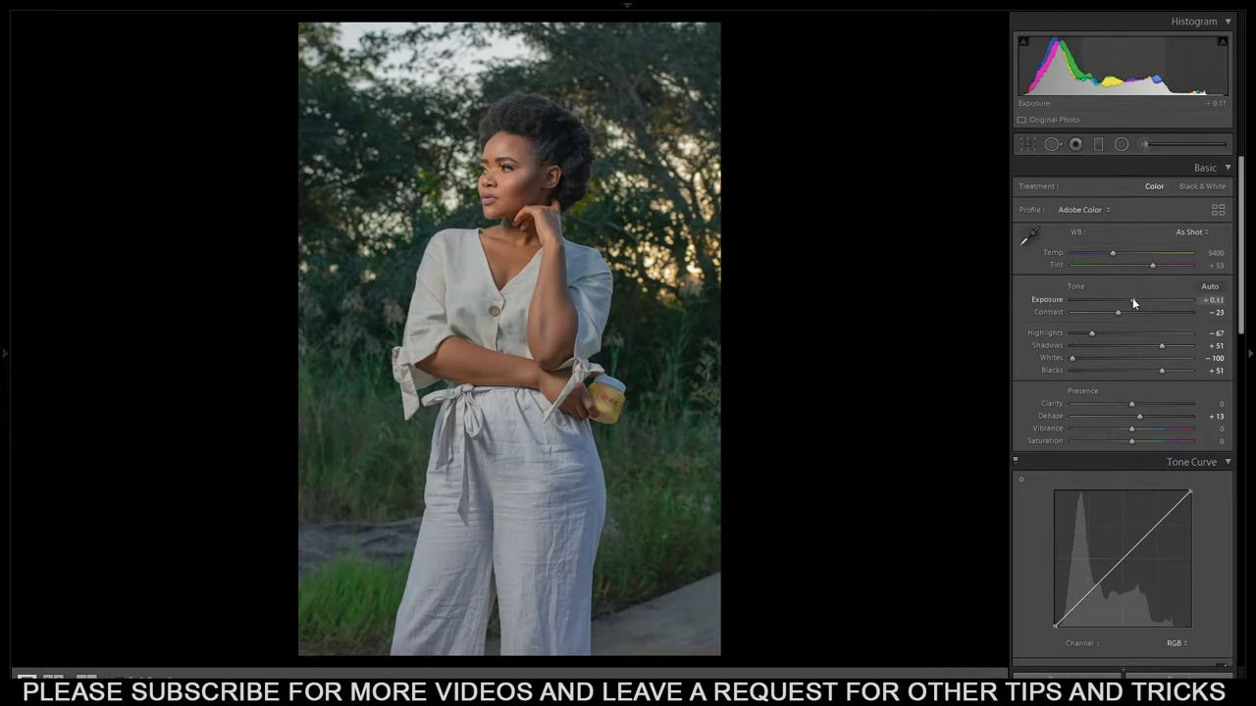
{"action": "left_click_drag", "start_coordinate": [1133, 297], "coordinate": [1132, 297]}
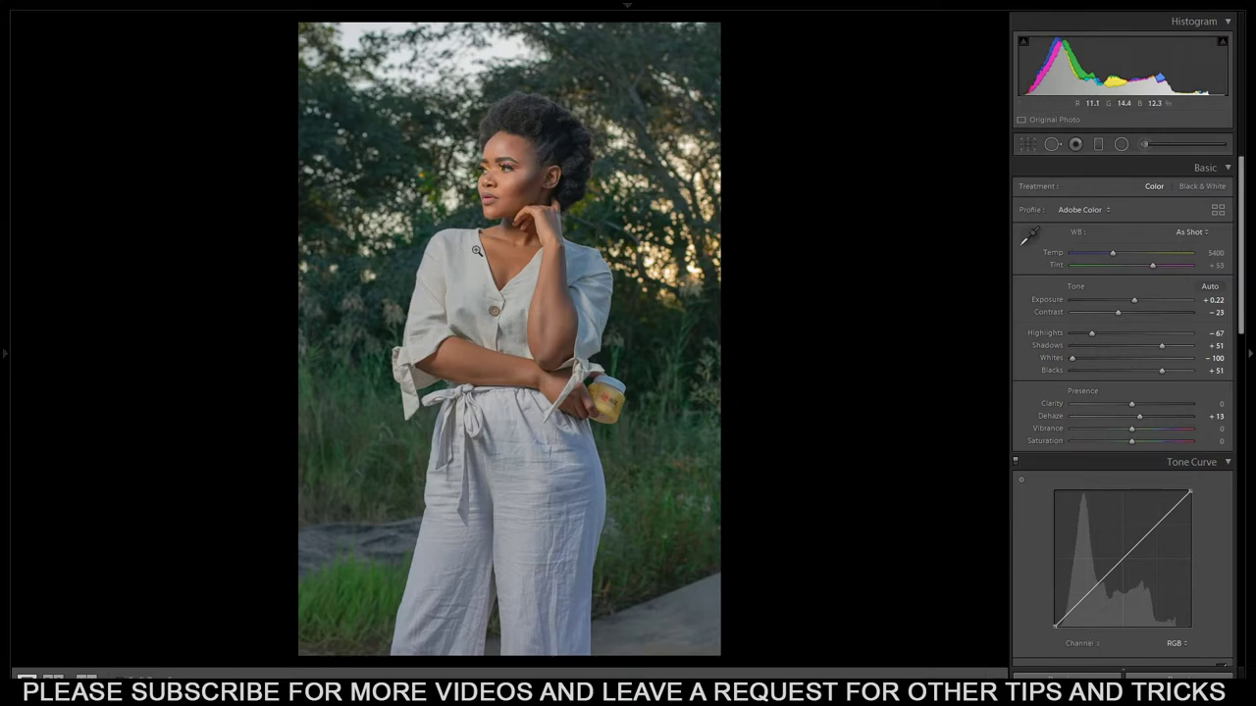
Shape the RGB tone curve with three points, lowering the shadows and slightly lifting the midtones and highlights.
{"action": "left_click", "coordinate": [1086, 593]}
{"action": "left_click", "coordinate": [1122, 560]}
{"action": "left_click_drag", "start_coordinate": [1085, 593], "coordinate": [1076, 609]}
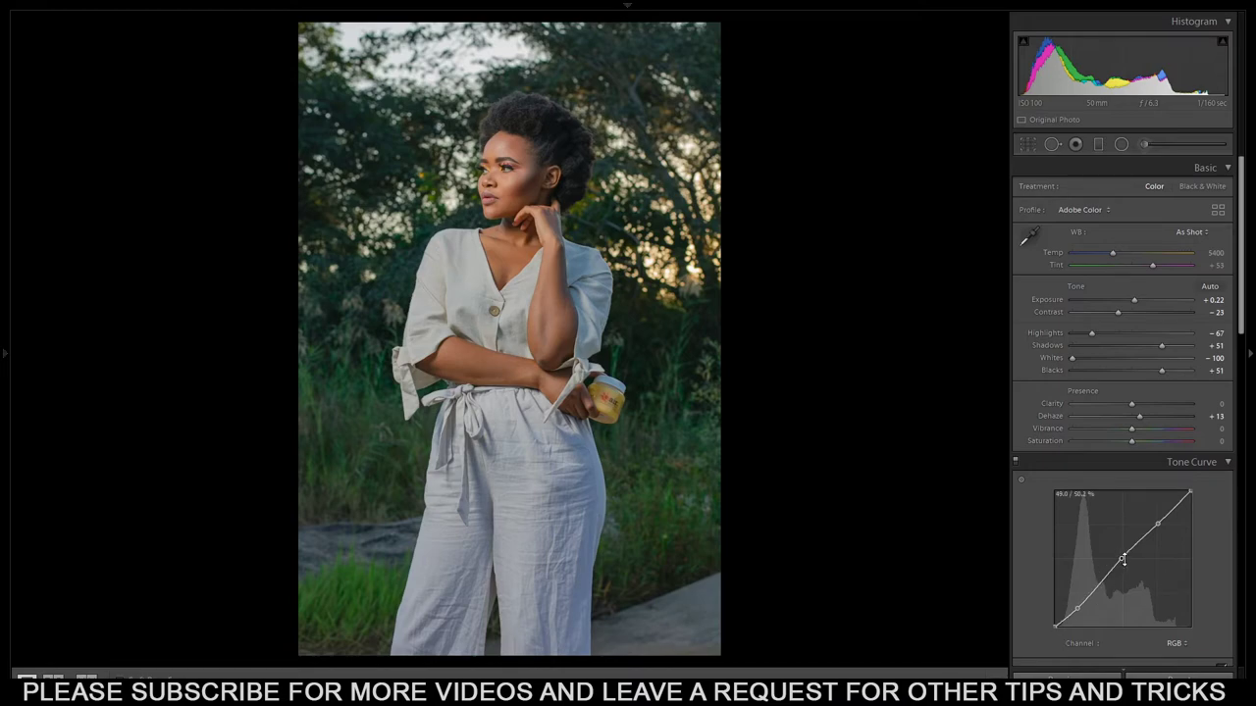
{"action": "left_click_drag", "start_coordinate": [1120, 559], "coordinate": [1114, 566]}
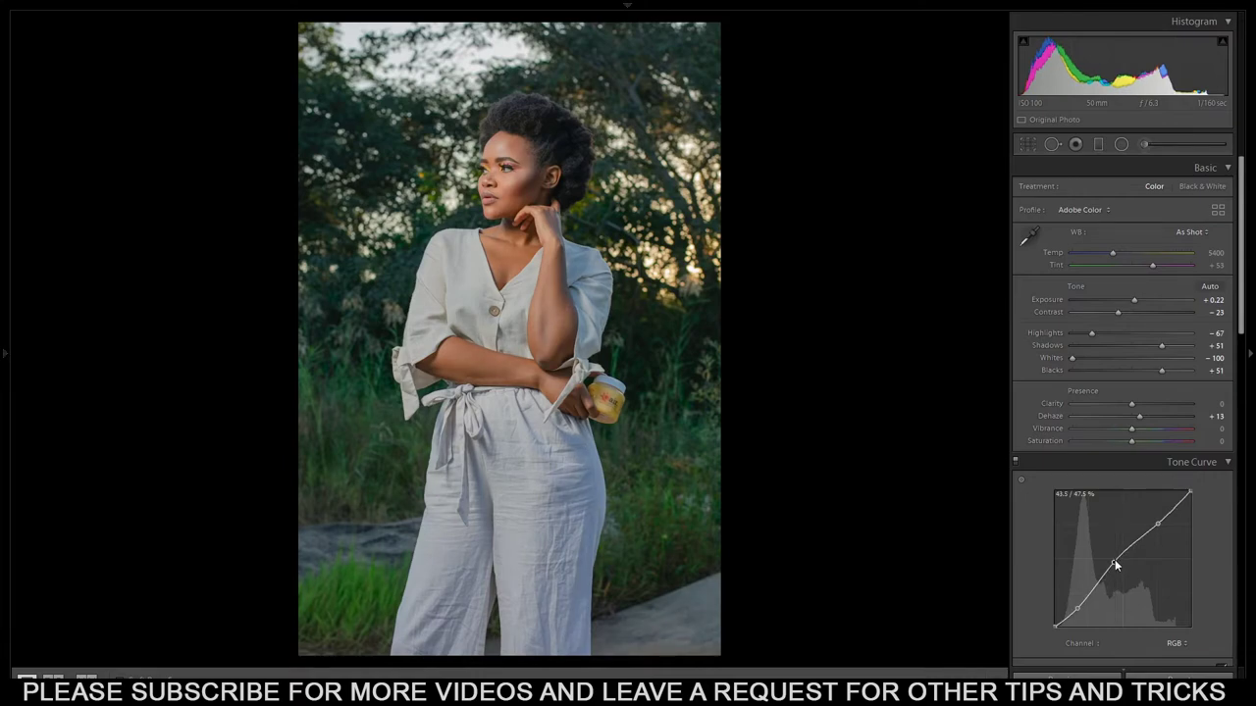
{"action": "left_click_drag", "start_coordinate": [1155, 525], "coordinate": [1156, 520]}
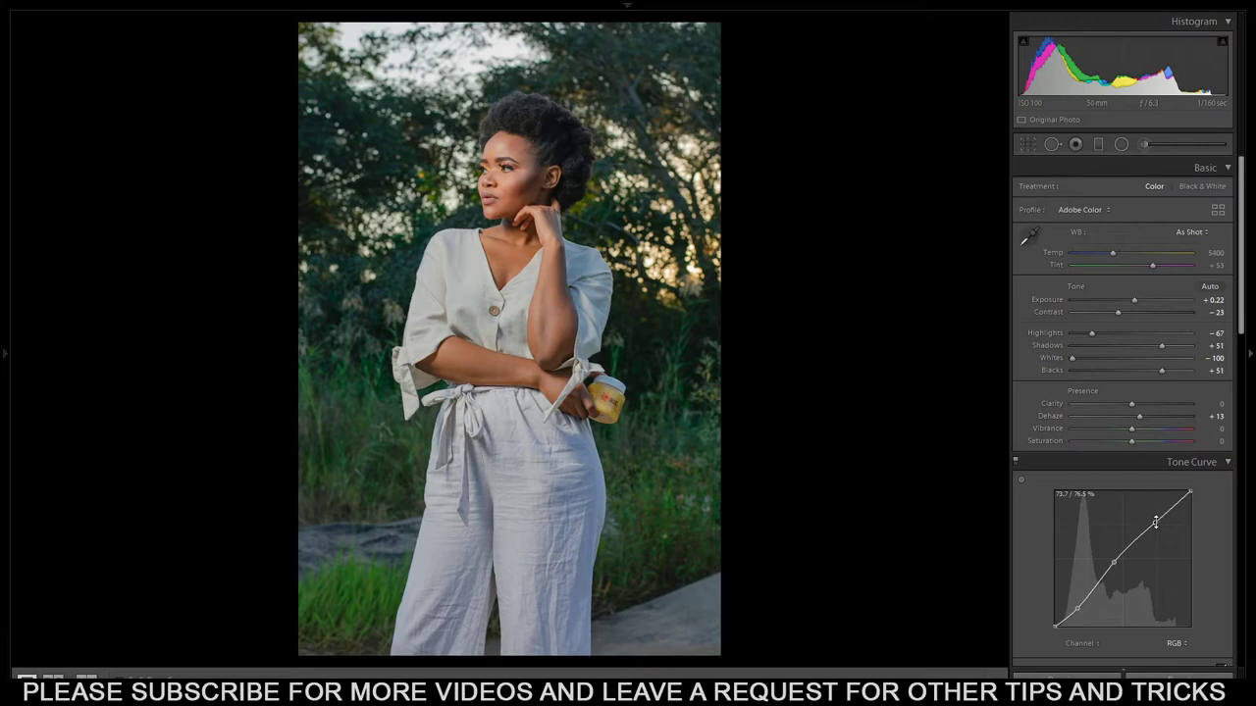
Lower Highlights to −100 and balance the colors with Saturation at −20 and Vibrance at +52.
{"action": "left_click_drag", "start_coordinate": [1093, 333], "coordinate": [1054, 350]}
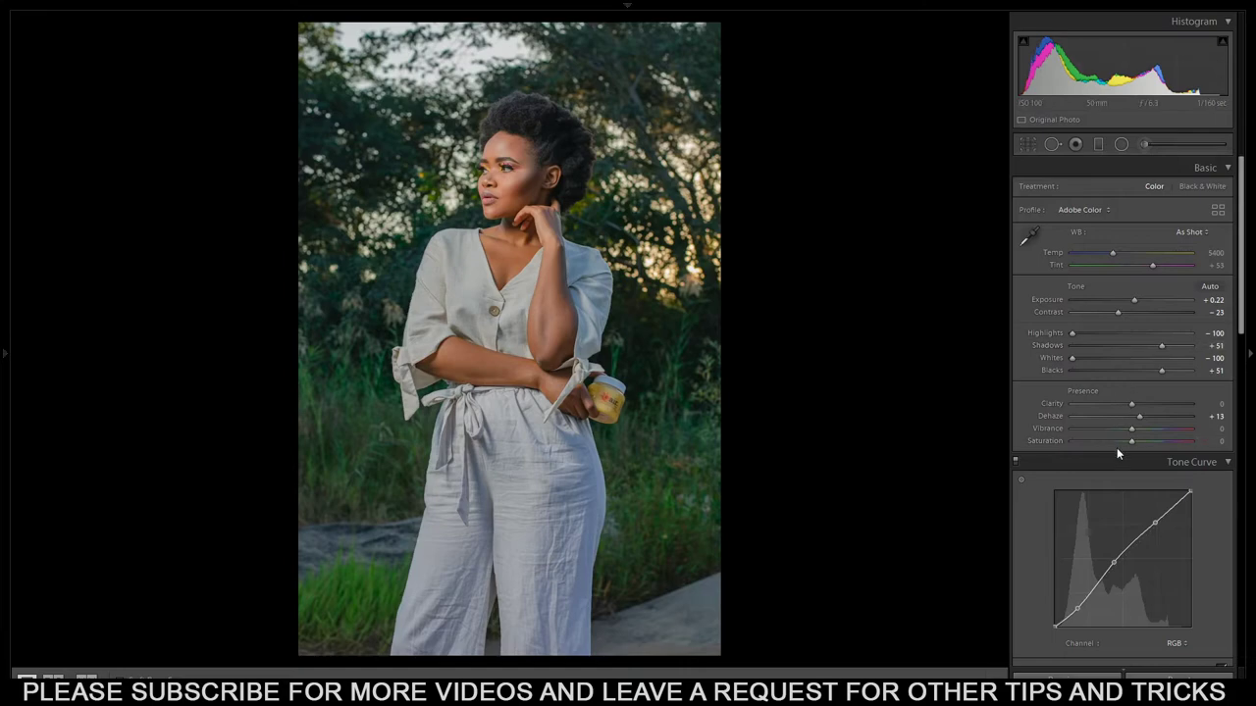
{"action": "left_click_drag", "start_coordinate": [1135, 446], "coordinate": [1126, 441]}
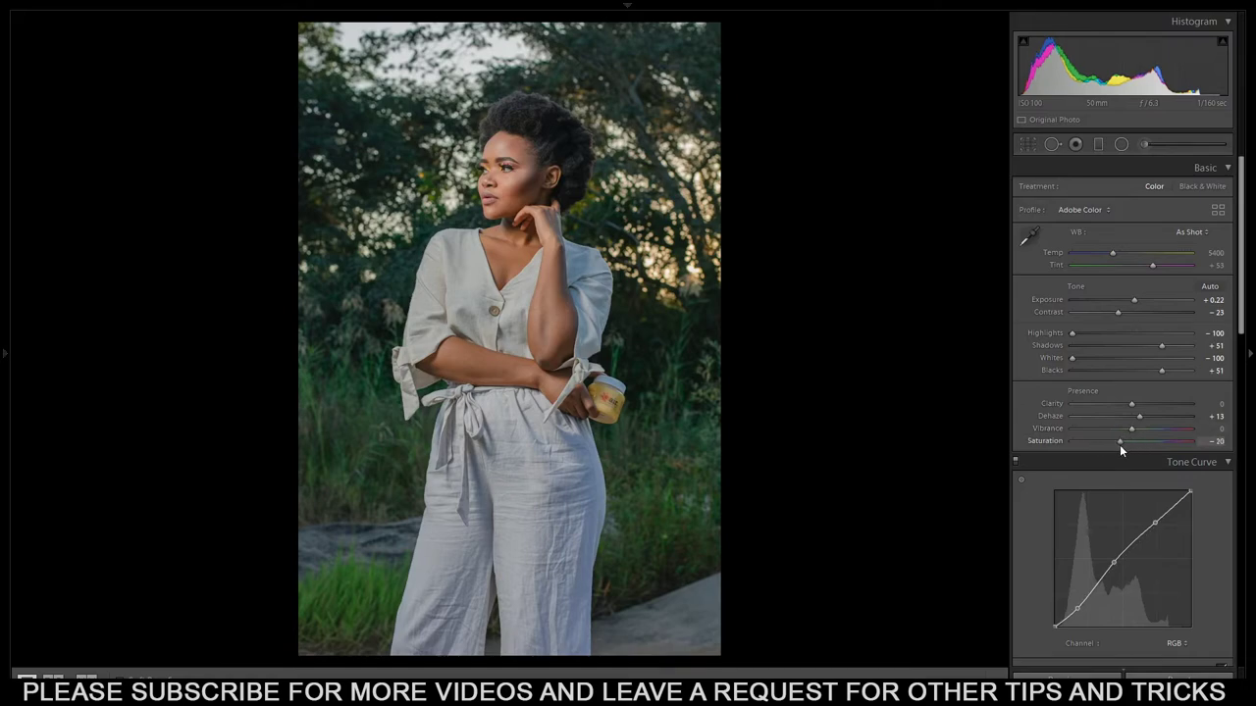
{"action": "left_click_drag", "start_coordinate": [1128, 429], "coordinate": [1165, 434]}
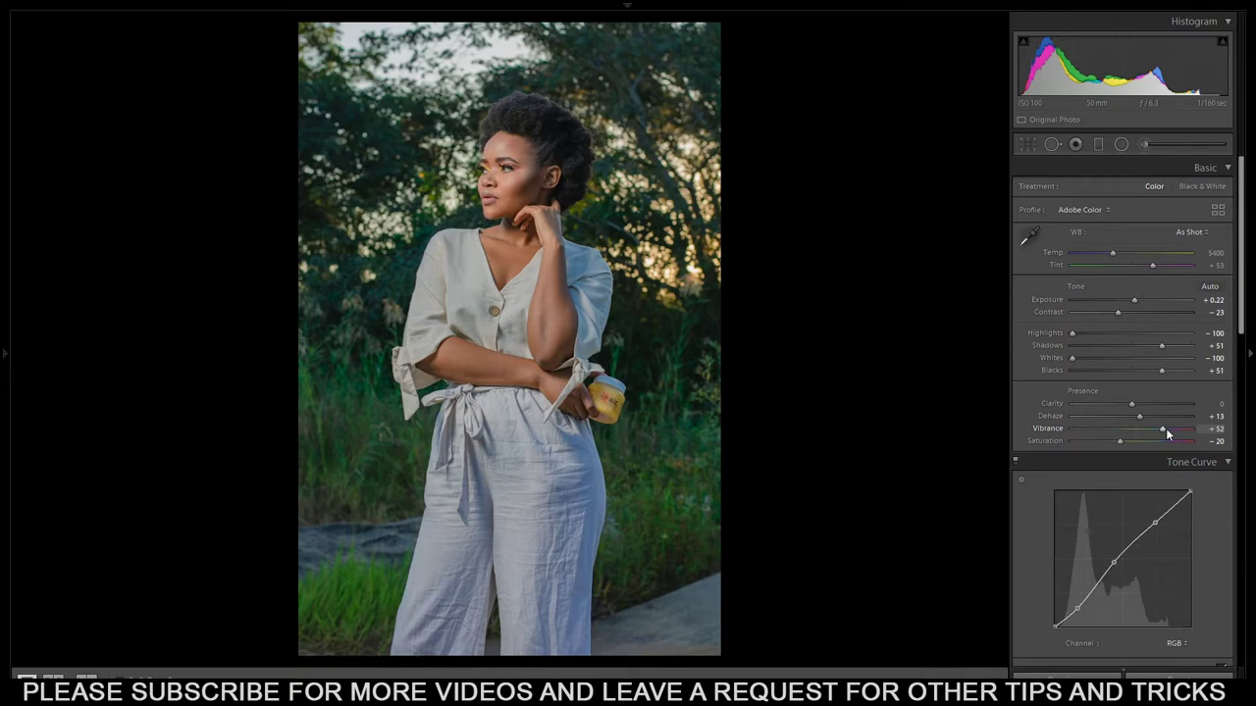
Compare with the original by resetting all adjustments and undoing the reset, and set Contrast to −14.
{"action": "left_click", "coordinate": [1165, 674]}
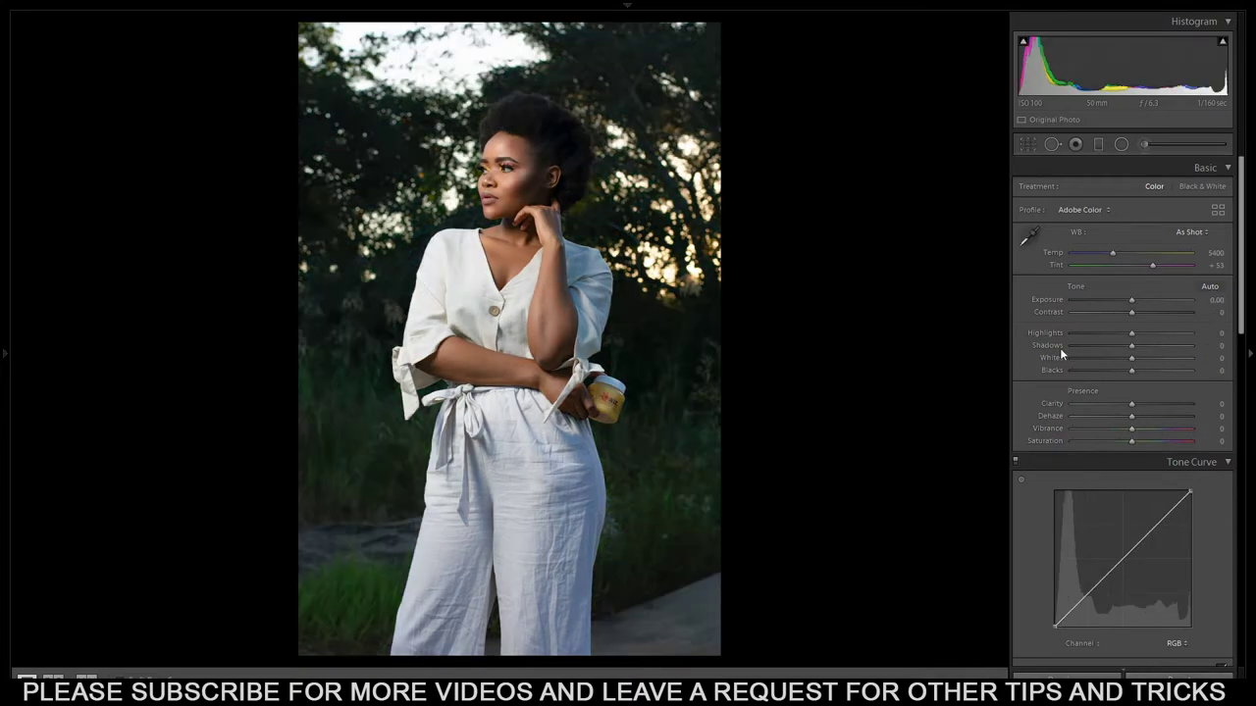
{"action": "key", "text": "ctrl+z"}
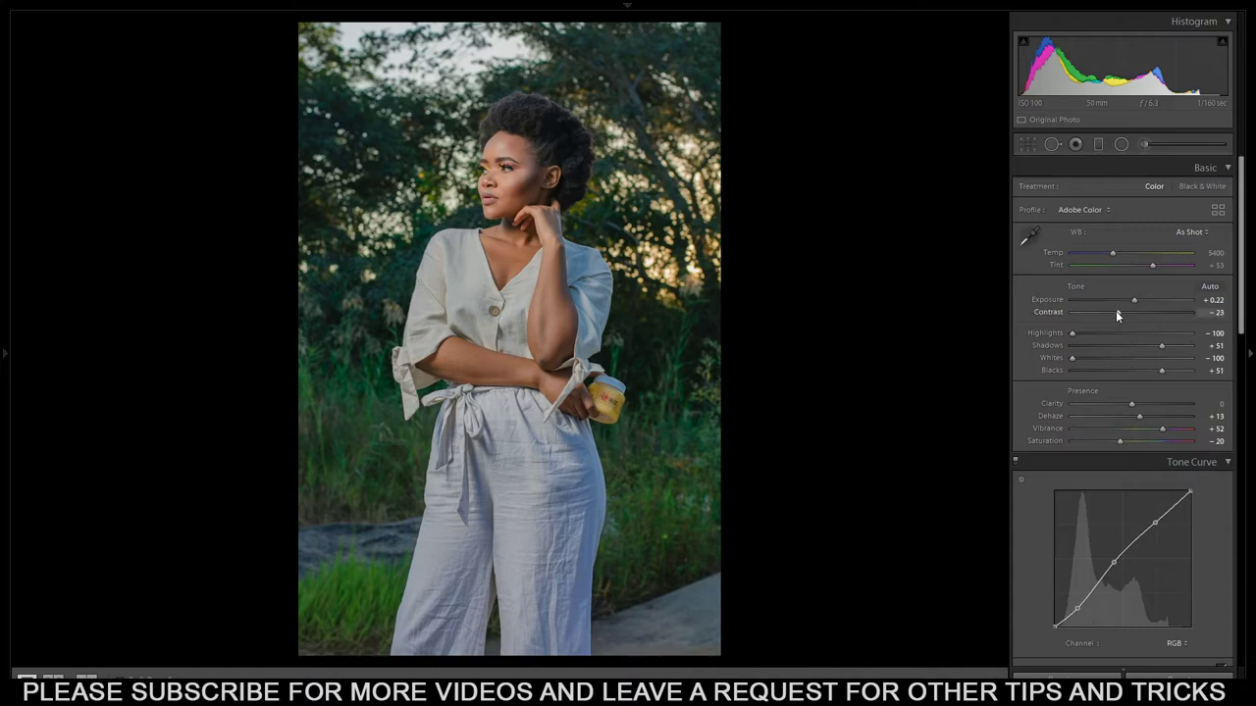
{"action": "left_click_drag", "start_coordinate": [1118, 312], "coordinate": [1123, 311]}
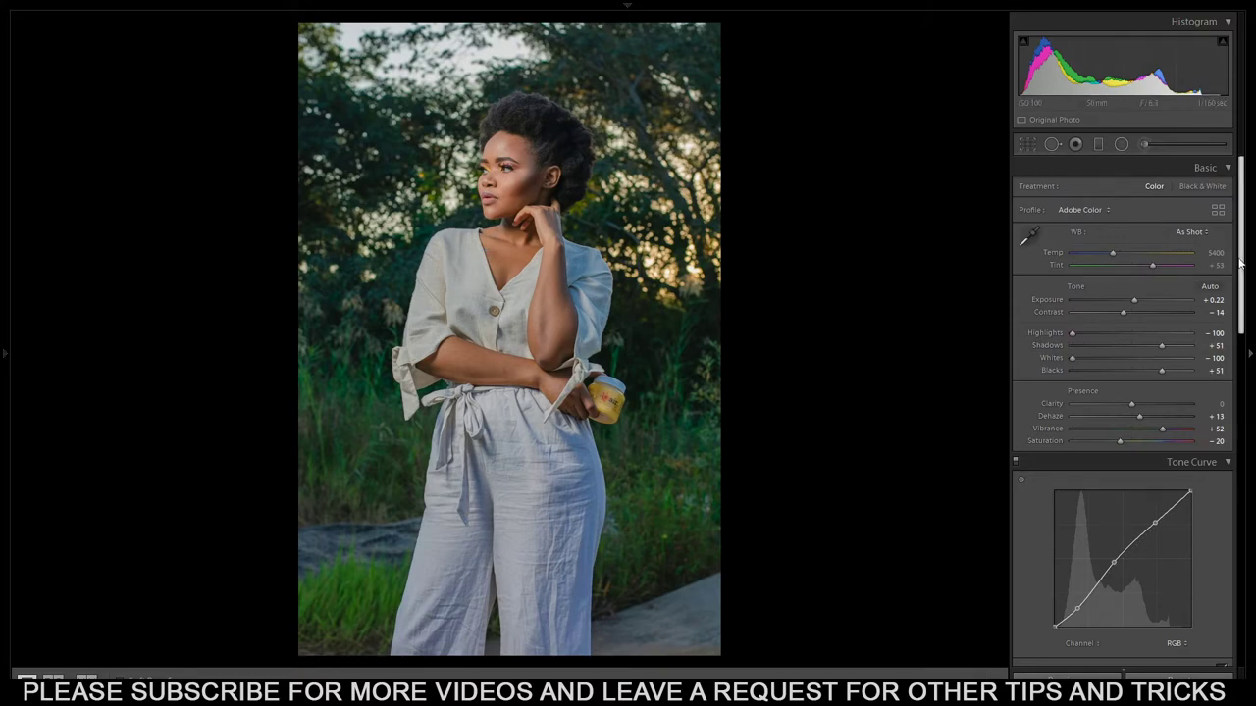
Set the HSL hue of Red to +13 and Orange to +14, checking the skin tones on the enlarged face.
{"action": "scroll", "coordinate": [1236, 280], "scroll_direction": "down", "scroll_amount": 2}
{"action": "left_click_drag", "start_coordinate": [1236, 280], "coordinate": [1222, 416]}
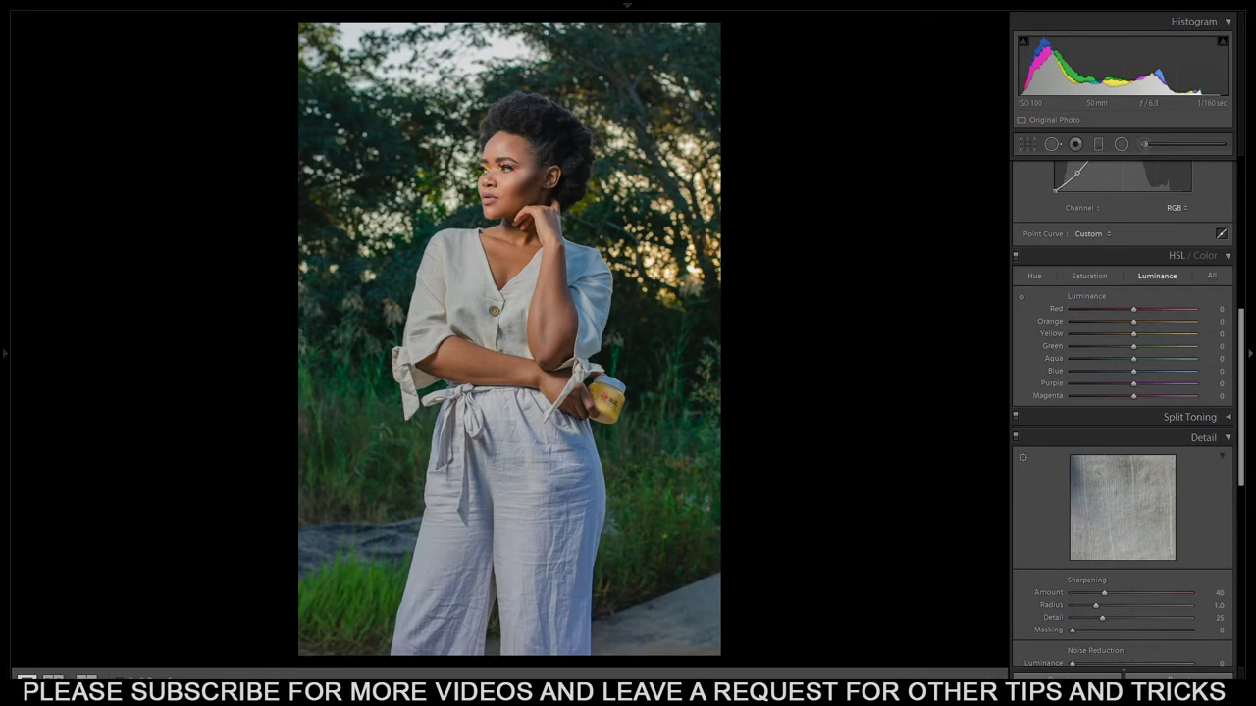
{"action": "left_click", "coordinate": [1033, 276]}
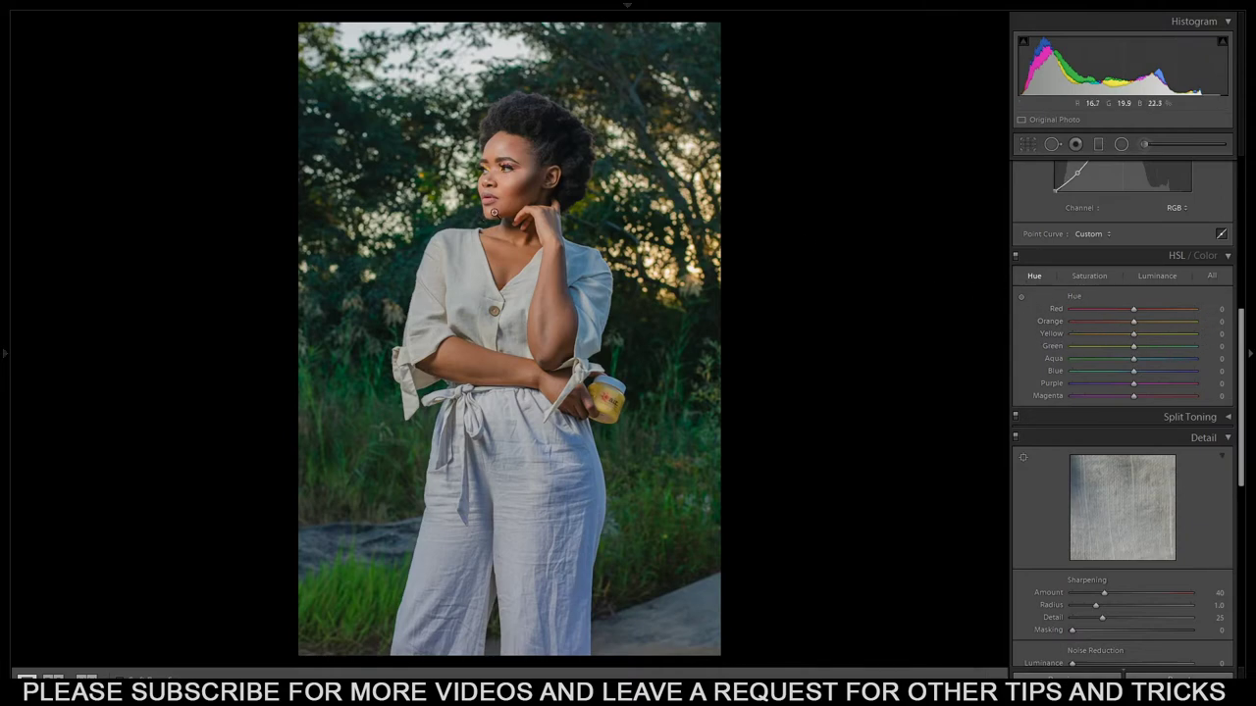
{"action": "left_click", "coordinate": [516, 173]}
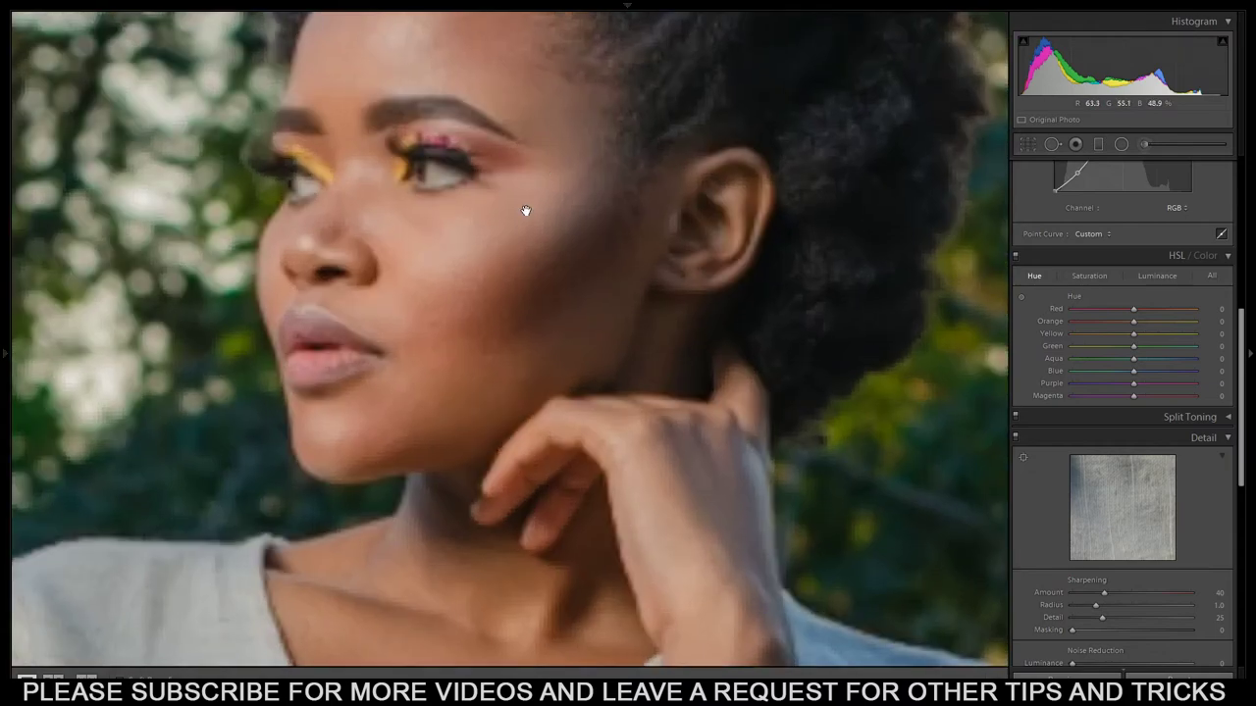
{"action": "left_click_drag", "start_coordinate": [526, 211], "coordinate": [544, 311]}
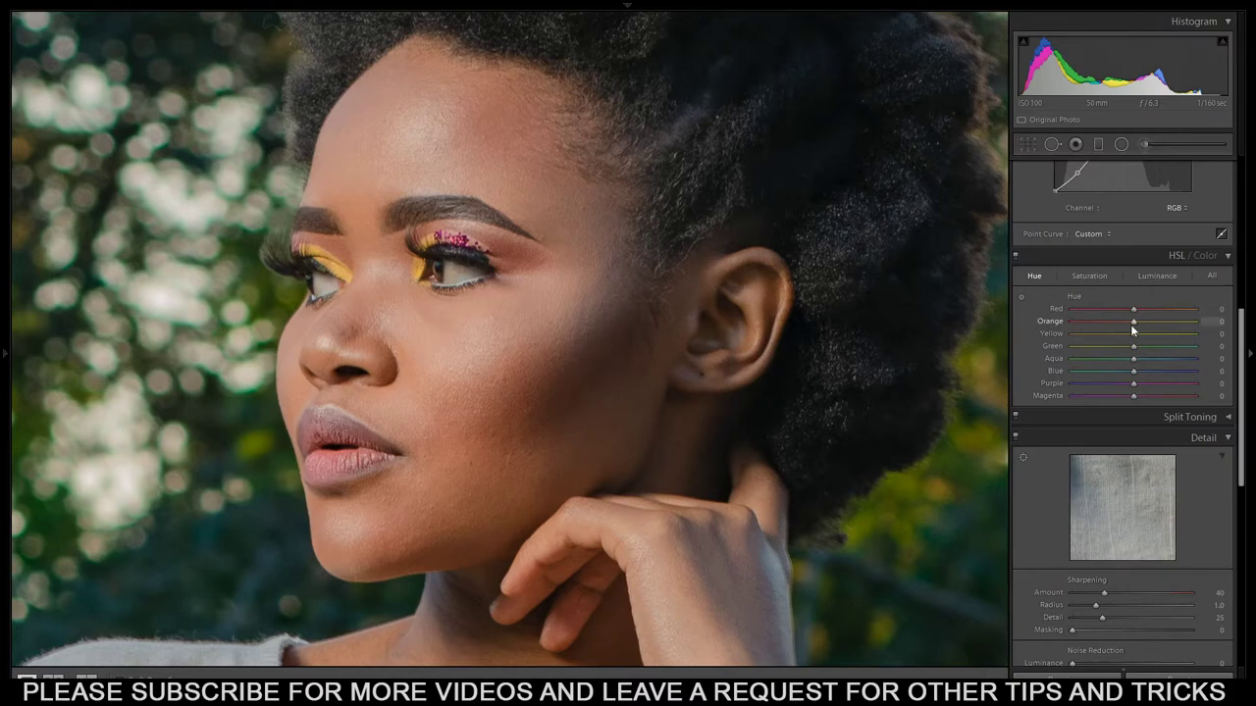
{"action": "left_click_drag", "start_coordinate": [1133, 326], "coordinate": [1137, 326]}
{"action": "left_click_drag", "start_coordinate": [1135, 312], "coordinate": [1140, 310]}
{"action": "left_click", "coordinate": [490, 468]}
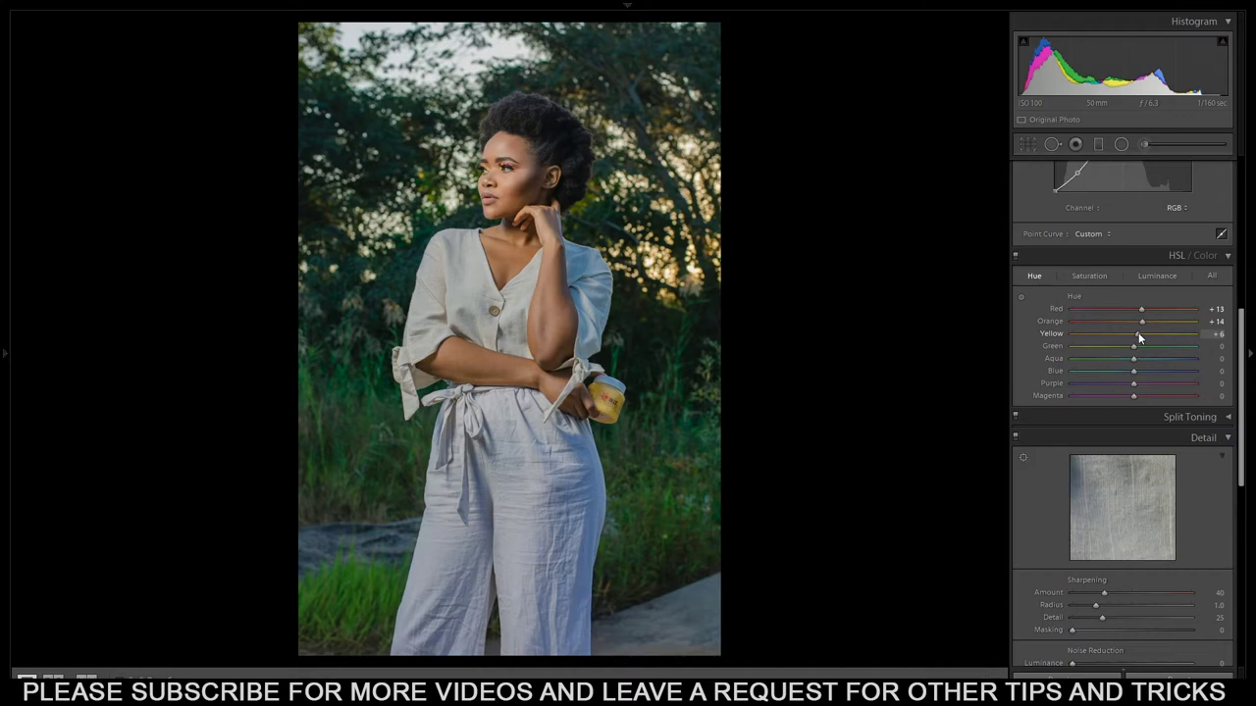
Set the HSL hue of Yellow to +37 and Green to +24, trying both extremes on the foliage first.
{"action": "left_click_drag", "start_coordinate": [1138, 333], "coordinate": [1149, 331]}
{"action": "left_click_drag", "start_coordinate": [1044, 332], "coordinate": [1139, 335]}
{"action": "left_click_drag", "start_coordinate": [1134, 348], "coordinate": [1042, 350]}
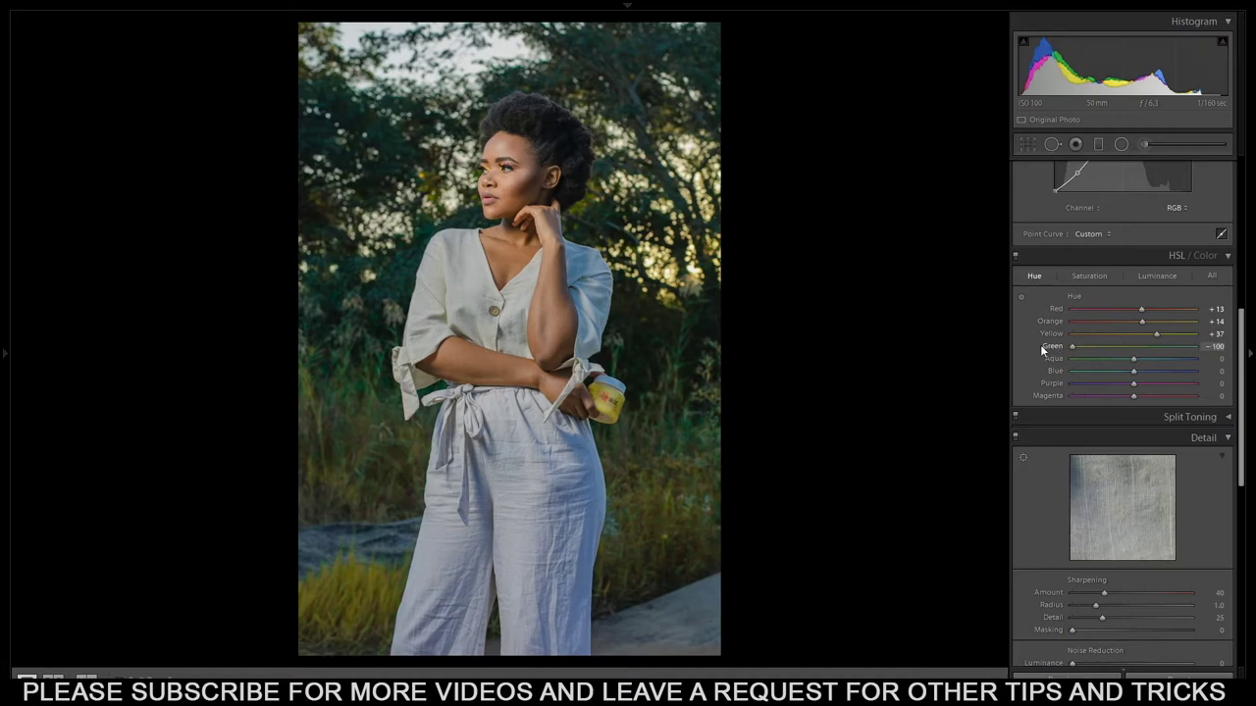
{"action": "left_click_drag", "start_coordinate": [1040, 346], "coordinate": [1150, 354]}
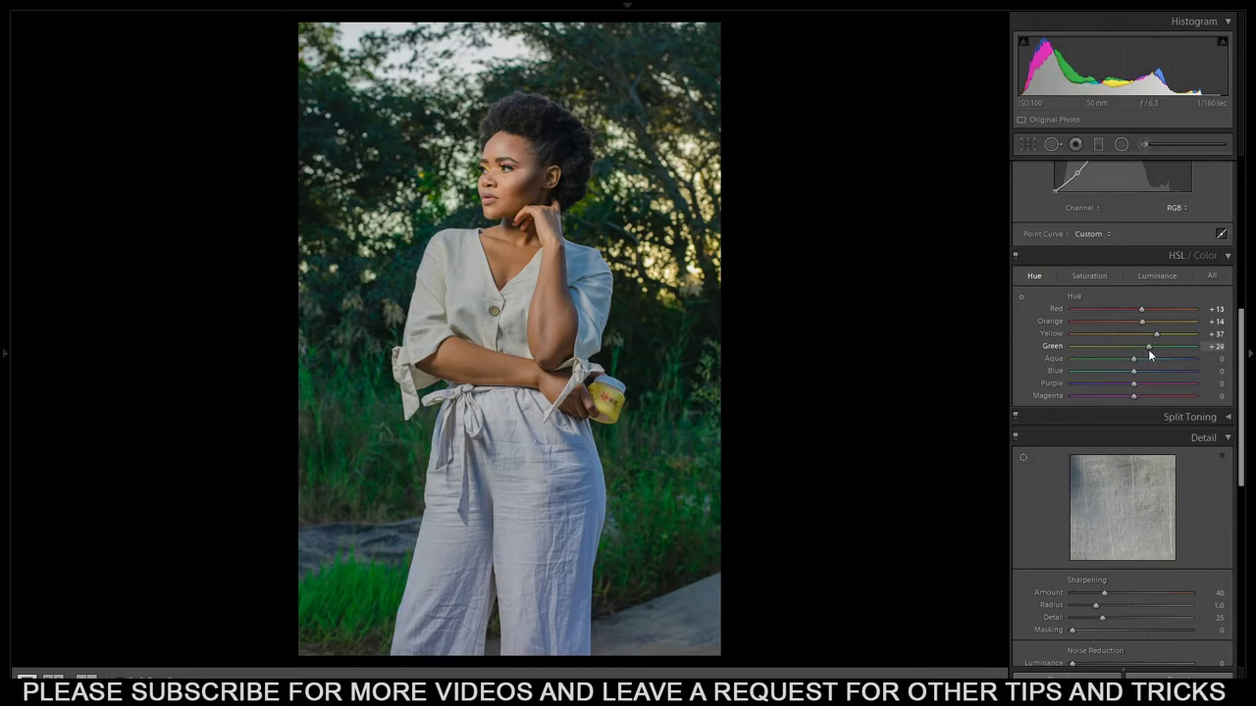
Reduce the HSL saturation of Orange to −14, Yellow to −73 and Green to −56.
{"action": "left_click", "coordinate": [1088, 276]}
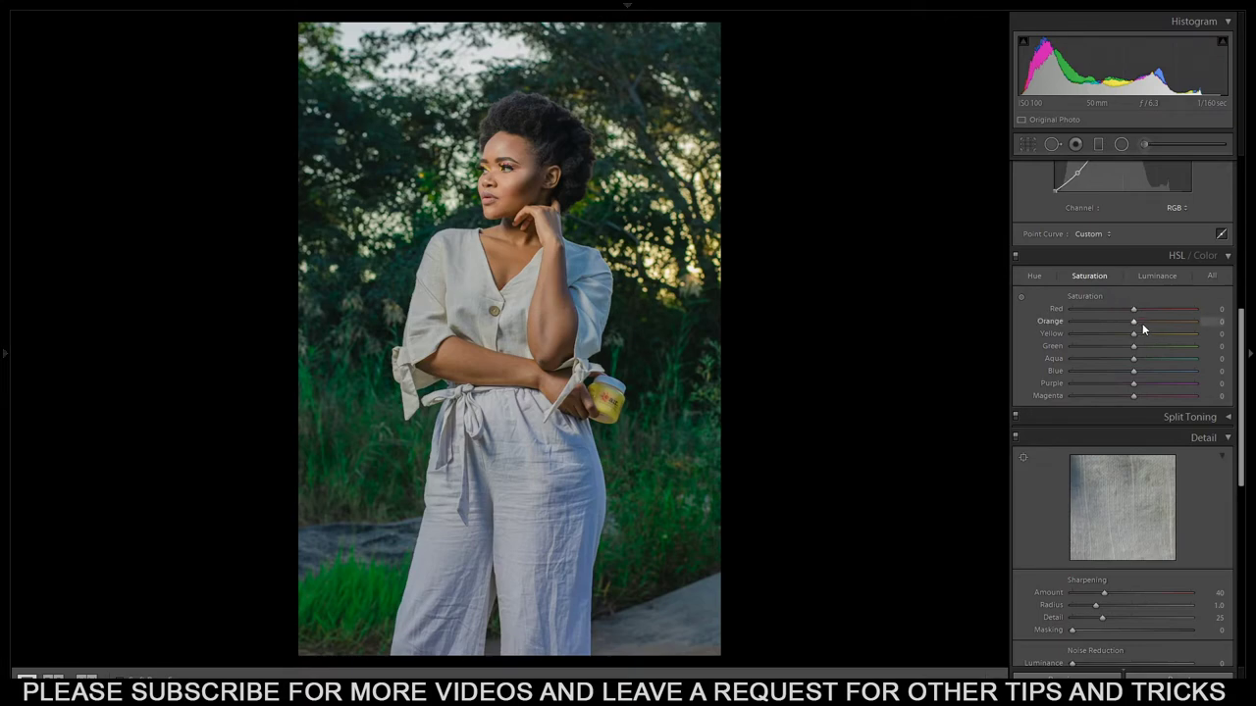
{"action": "left_click_drag", "start_coordinate": [1136, 327], "coordinate": [1133, 327]}
{"action": "left_click_drag", "start_coordinate": [1130, 334], "coordinate": [1103, 335]}
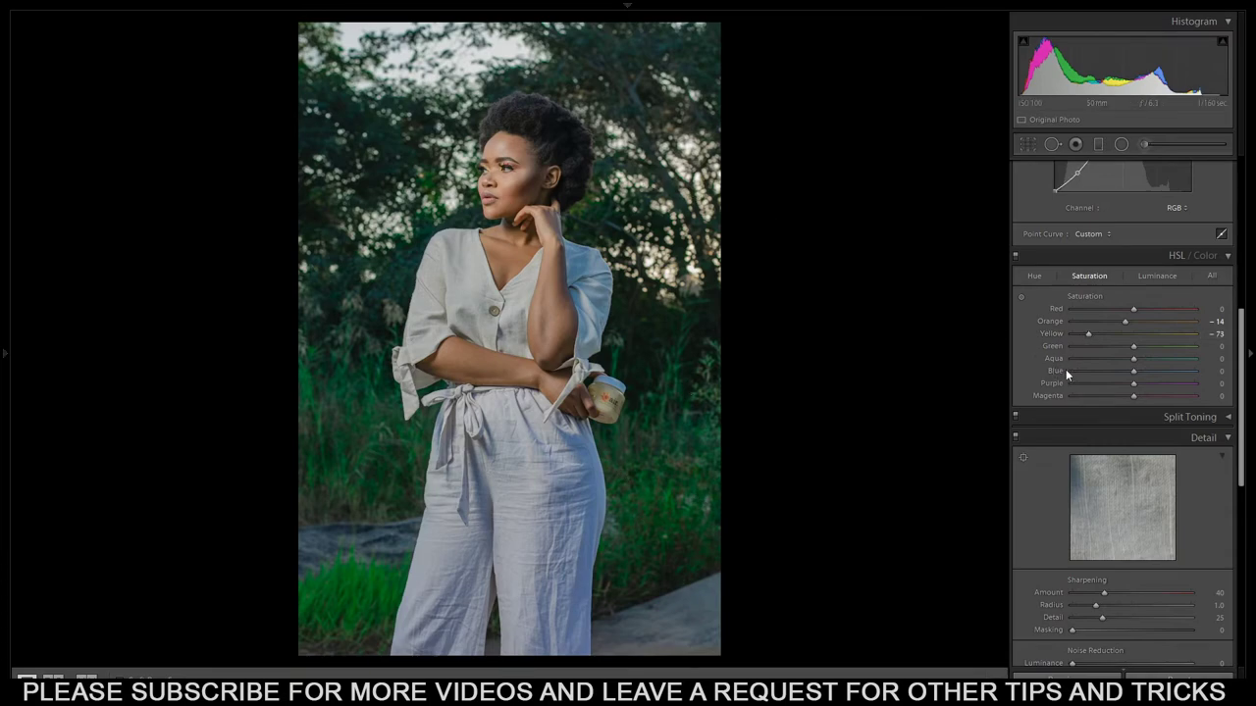
{"action": "left_click_drag", "start_coordinate": [1134, 346], "coordinate": [1099, 351]}
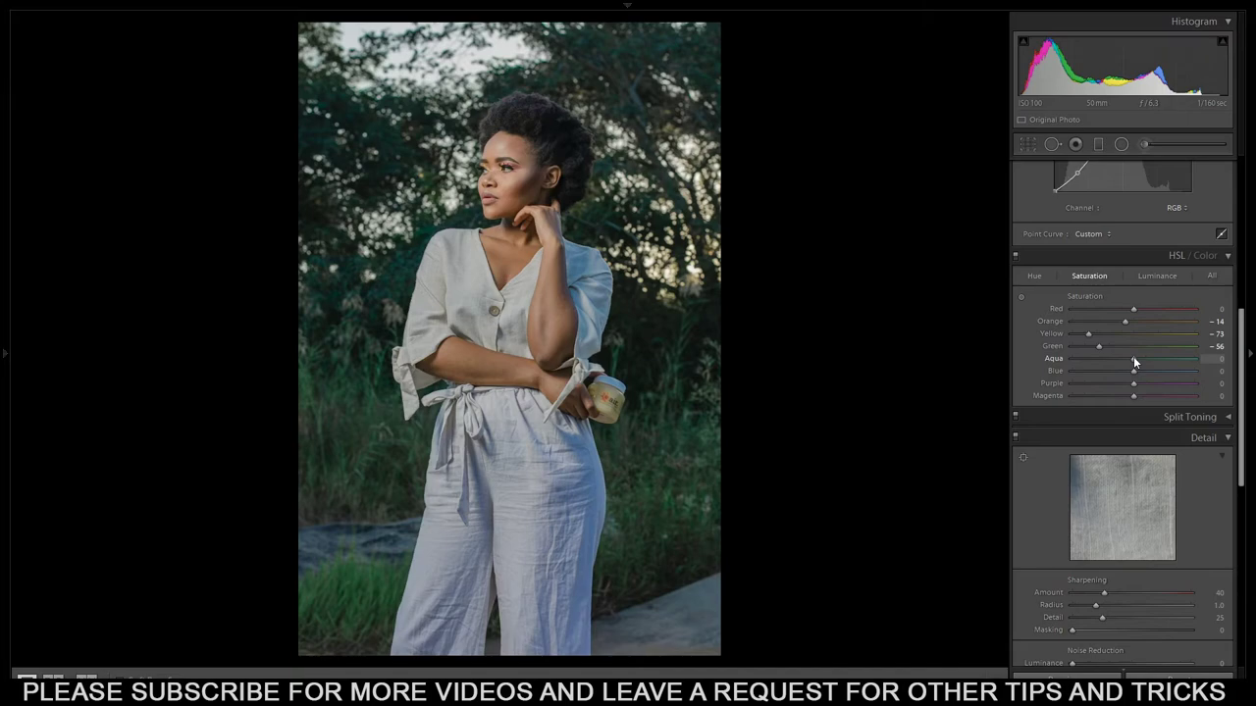
Set the saturation of Aqua to −30, Blue to −33, Purple to −10 and Magenta to +11, and compare with the original by resetting and undoing the reset.
{"action": "left_click_drag", "start_coordinate": [1133, 362], "coordinate": [1106, 359]}
{"action": "mouse_move", "coordinate": [1134, 369]}
{"action": "left_mouse_down"}
{"action": "mouse_move", "coordinate": [1080, 379]}
{"action": "mouse_move", "coordinate": [1136, 378]}
{"action": "left_mouse_up"}
{"action": "left_click_drag", "start_coordinate": [1134, 372], "coordinate": [1113, 373]}
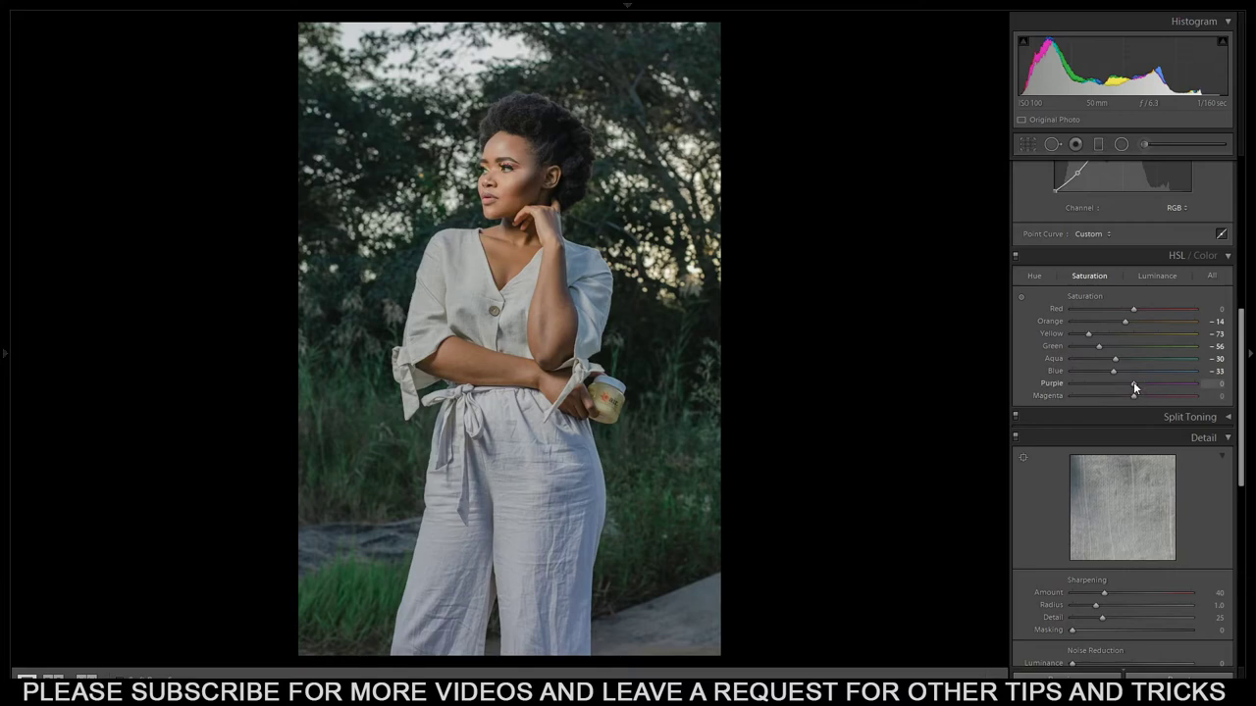
{"action": "left_click_drag", "start_coordinate": [1133, 382], "coordinate": [1127, 382]}
{"action": "left_click_drag", "start_coordinate": [1134, 397], "coordinate": [1139, 397]}
{"action": "key", "text": "ctrl+shift+r"}
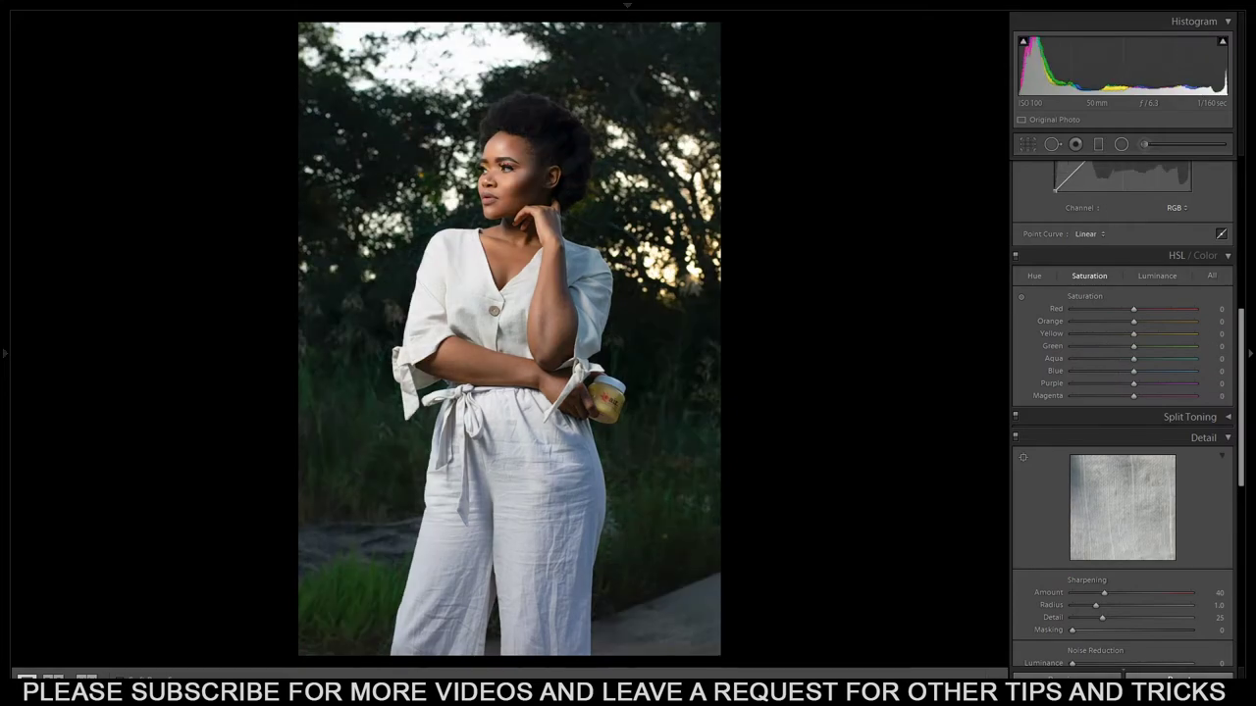
{"action": "key", "text": "ctrl+z"}
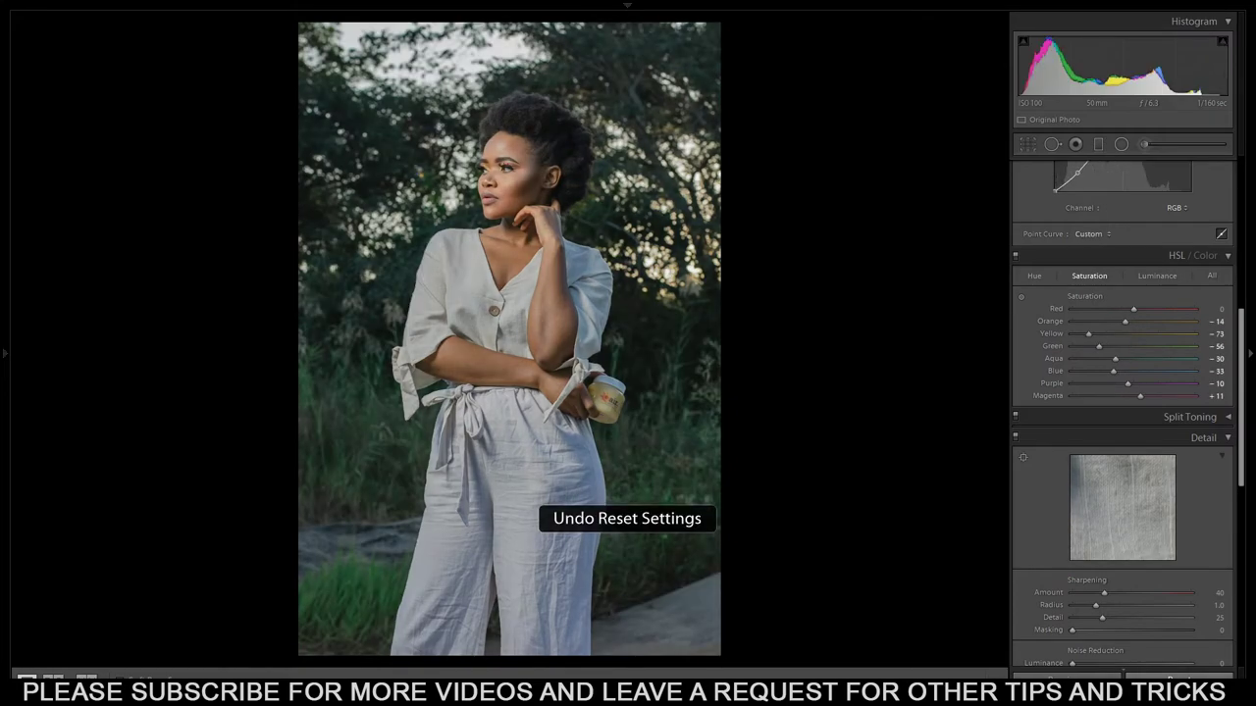
Adjust the HSL luminance, setting Green to −15, Aqua to +1 and Orange to −5.
{"action": "left_click", "coordinate": [1164, 277]}
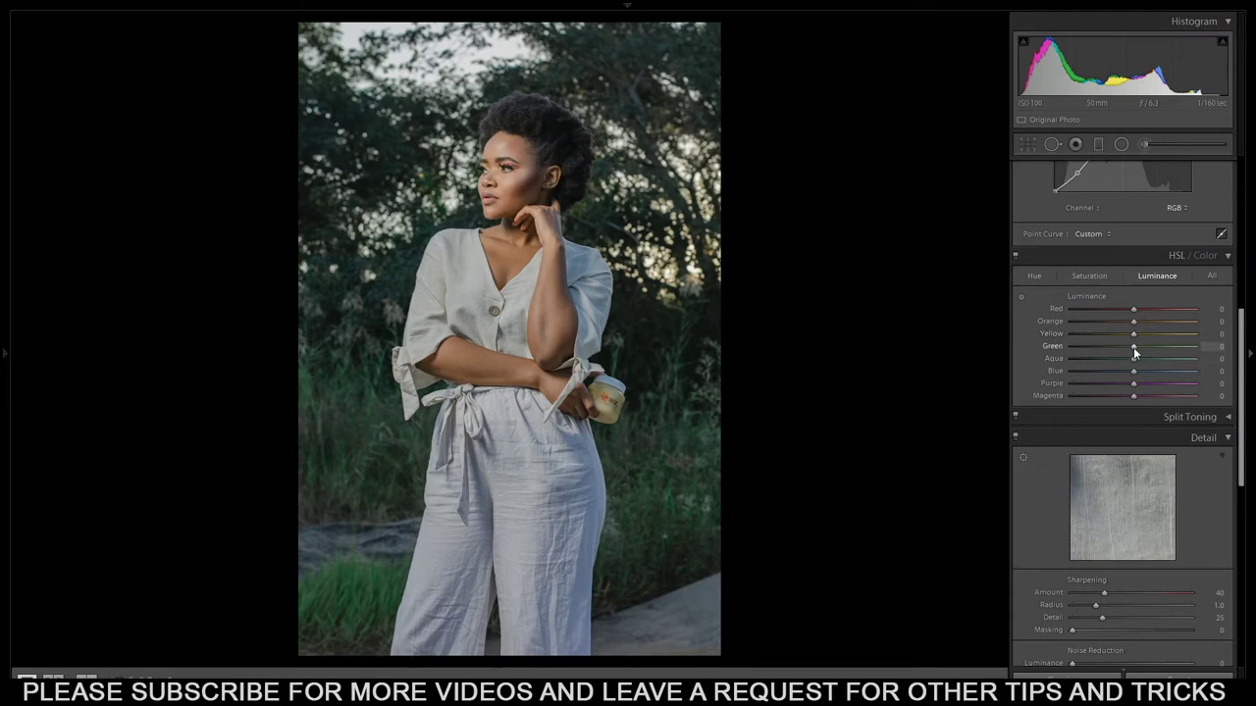
{"action": "mouse_move", "coordinate": [1123, 349]}
{"action": "left_mouse_down"}
{"action": "mouse_move", "coordinate": [1027, 346]}
{"action": "mouse_move", "coordinate": [1197, 345]}
{"action": "mouse_move", "coordinate": [1125, 348]}
{"action": "left_mouse_up"}
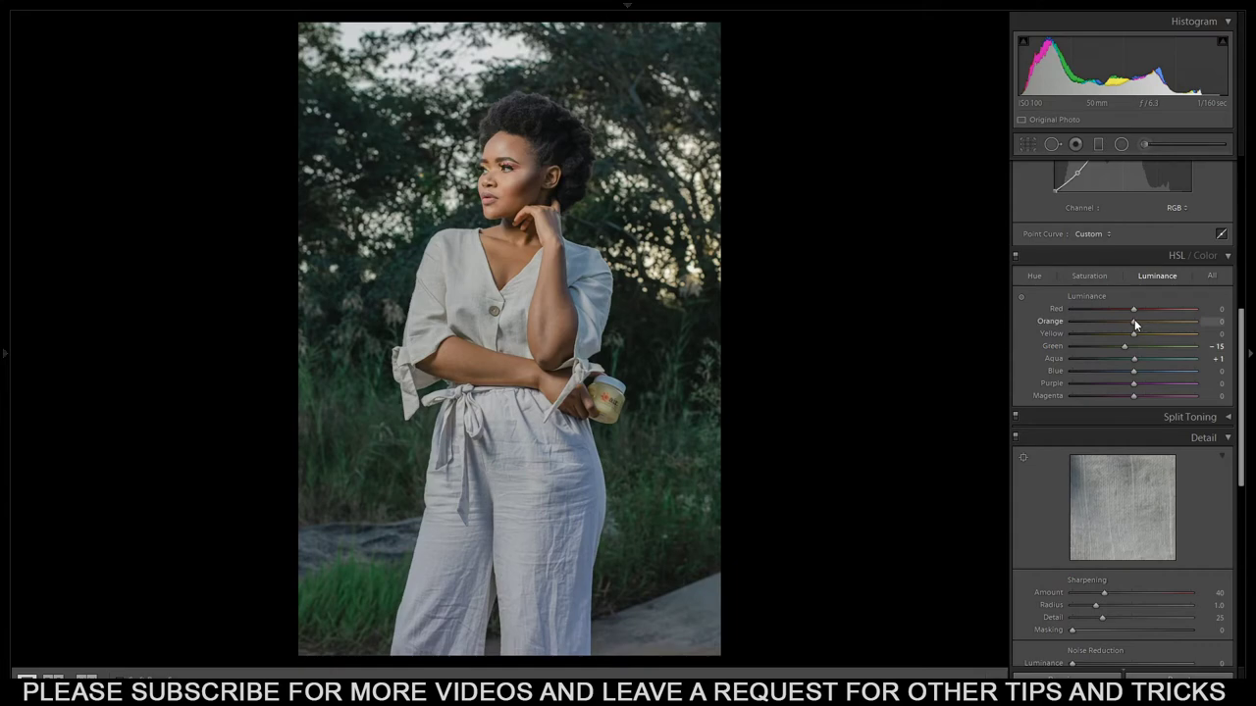
{"action": "left_click_drag", "start_coordinate": [1134, 321], "coordinate": [1130, 320]}
Smooth the skin by setting luminance noise reduction to 26, checking the effect on the enlarged face.
{"action": "left_click_drag", "start_coordinate": [1243, 336], "coordinate": [1237, 422]}
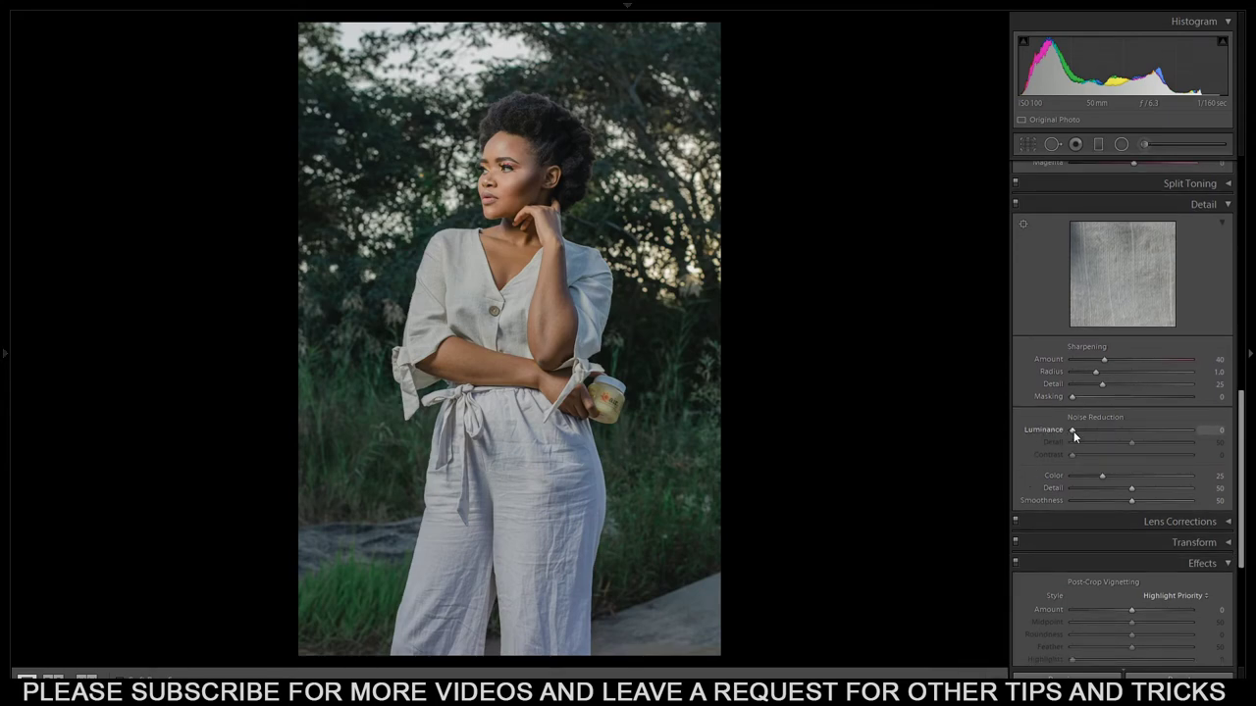
{"action": "left_click_drag", "start_coordinate": [1074, 429], "coordinate": [1080, 430]}
{"action": "left_click", "coordinate": [512, 177]}
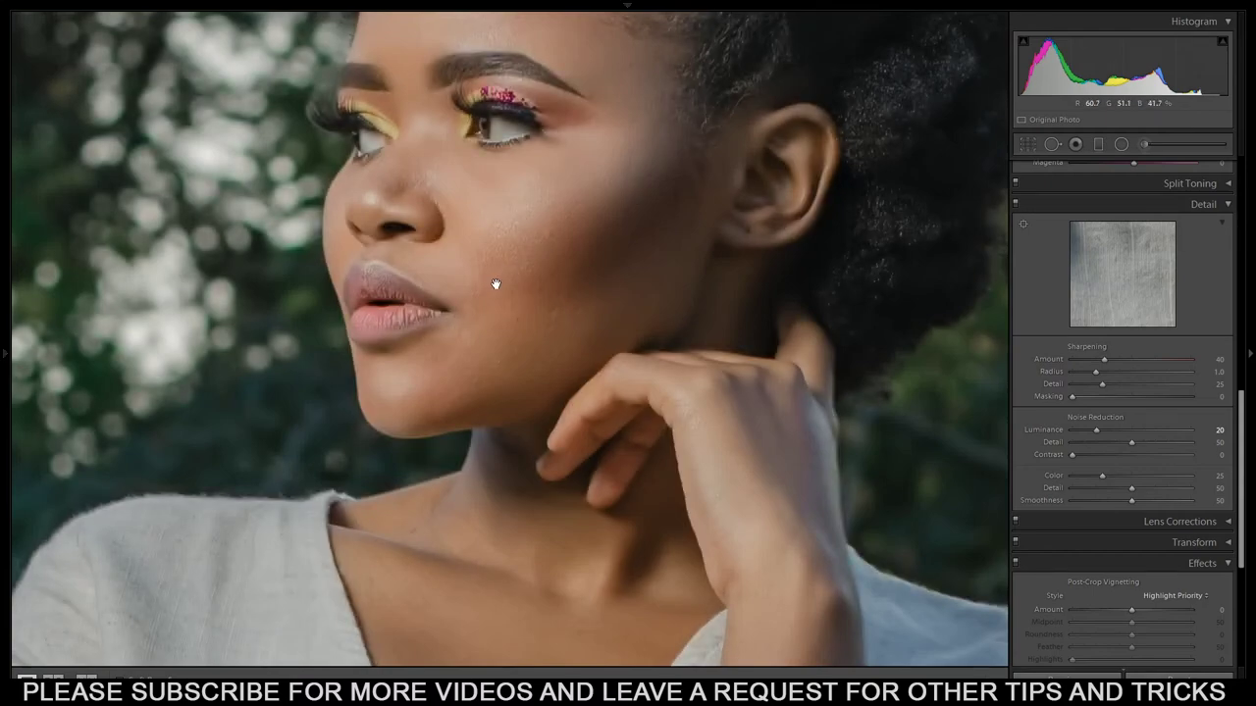
{"action": "mouse_move", "coordinate": [1097, 431]}
{"action": "left_mouse_down"}
{"action": "mouse_move", "coordinate": [1001, 438]}
{"action": "mouse_move", "coordinate": [1107, 427]}
{"action": "left_mouse_up"}
{"action": "left_click", "coordinate": [829, 334]}
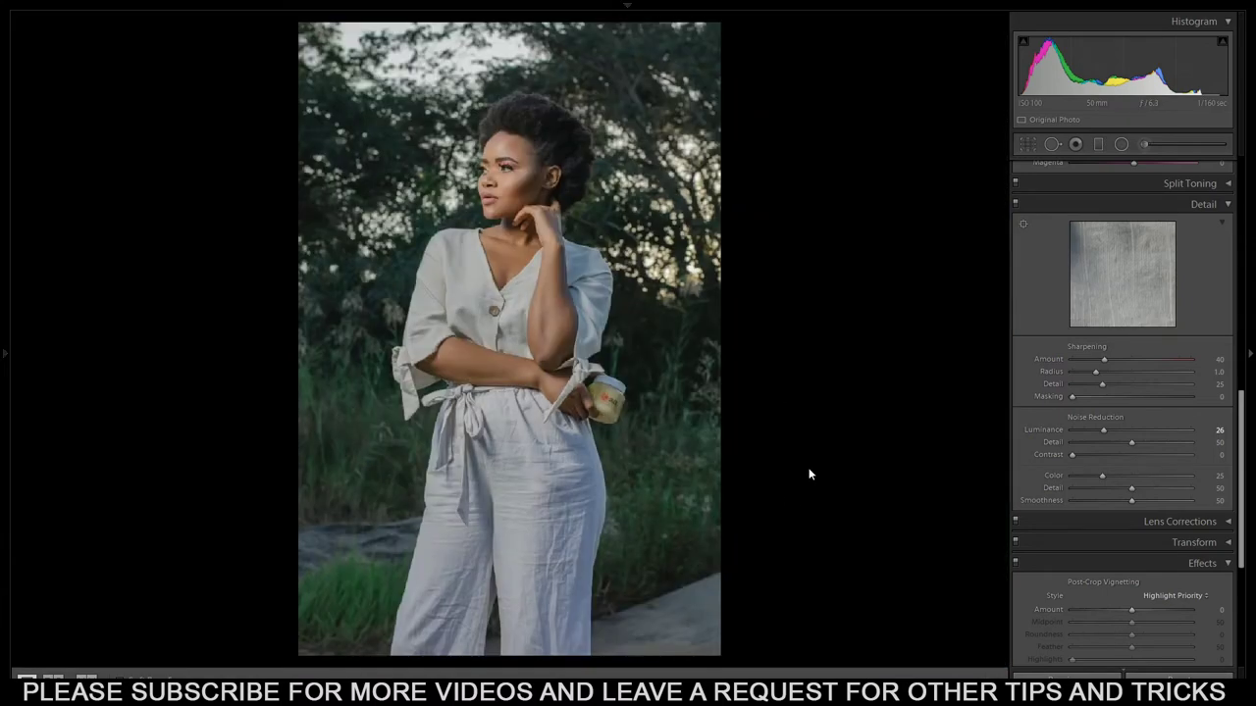
Set the Blue Primary hue to −45 in the camera calibration.
{"action": "scroll", "coordinate": [1238, 476], "scroll_direction": "down", "scroll_amount": 1}
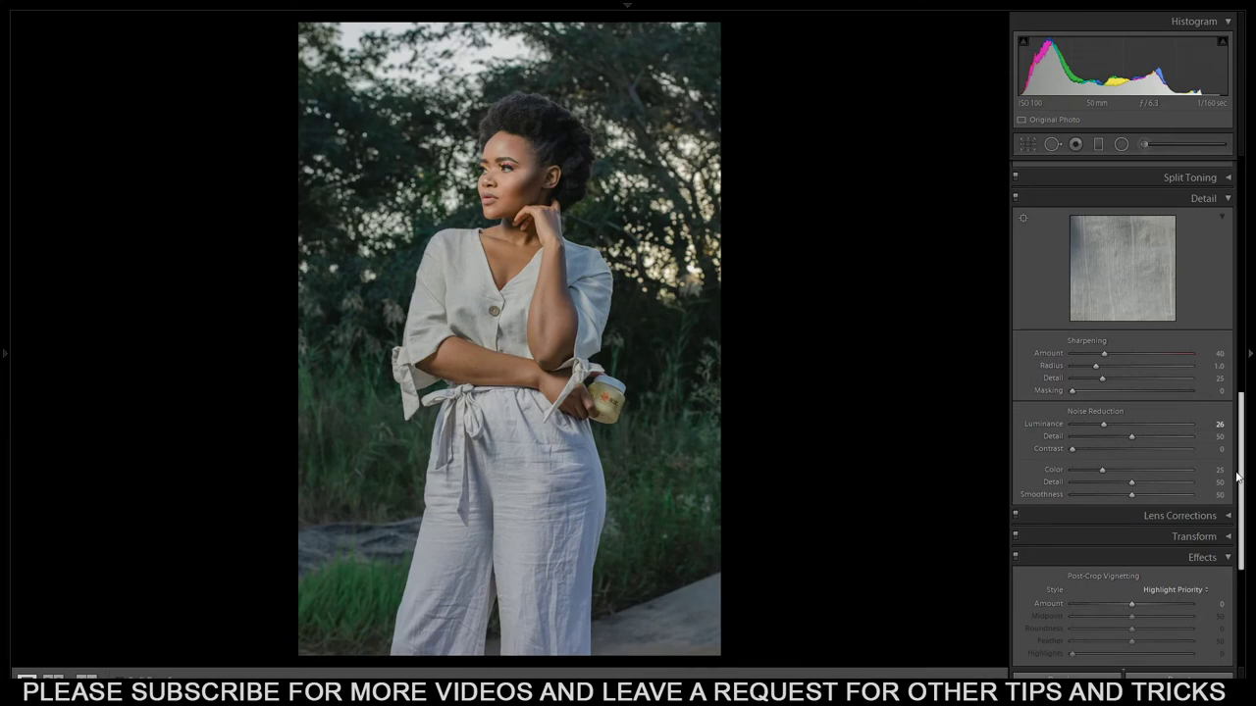
{"action": "scroll", "coordinate": [1239, 476], "scroll_direction": "down", "scroll_amount": 5}
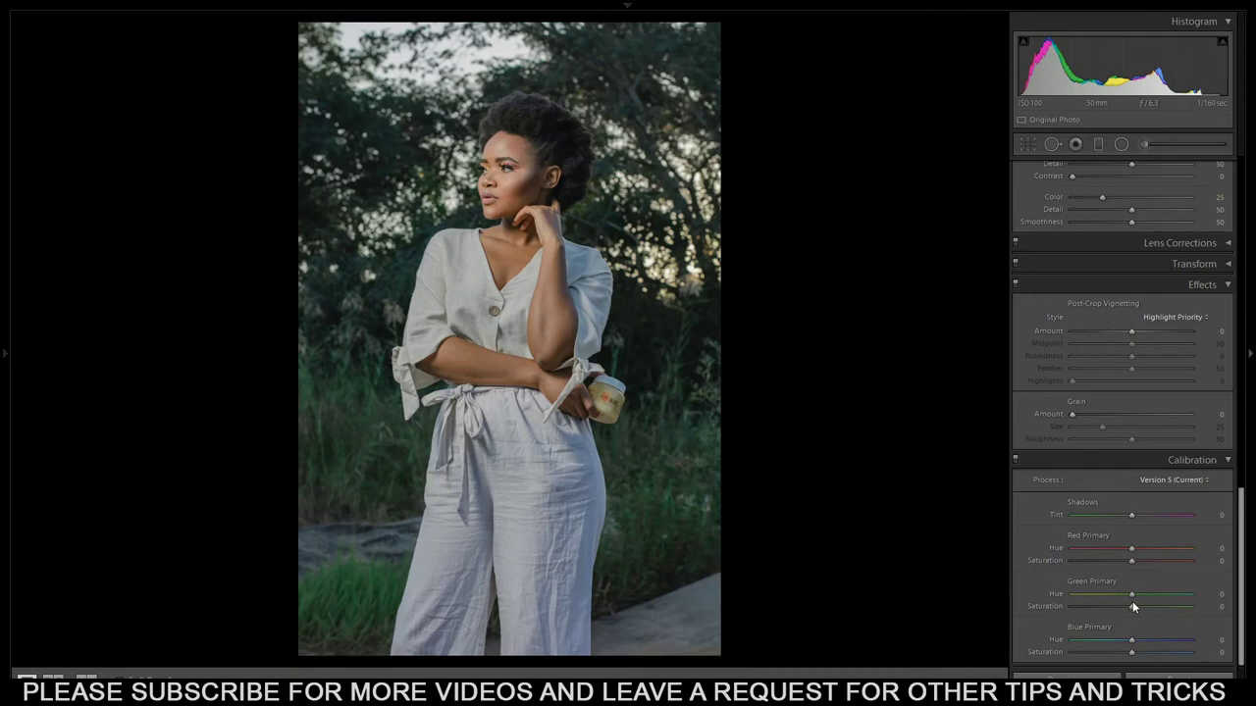
{"action": "scroll", "coordinate": [1241, 517], "scroll_direction": "up", "scroll_amount": 10}
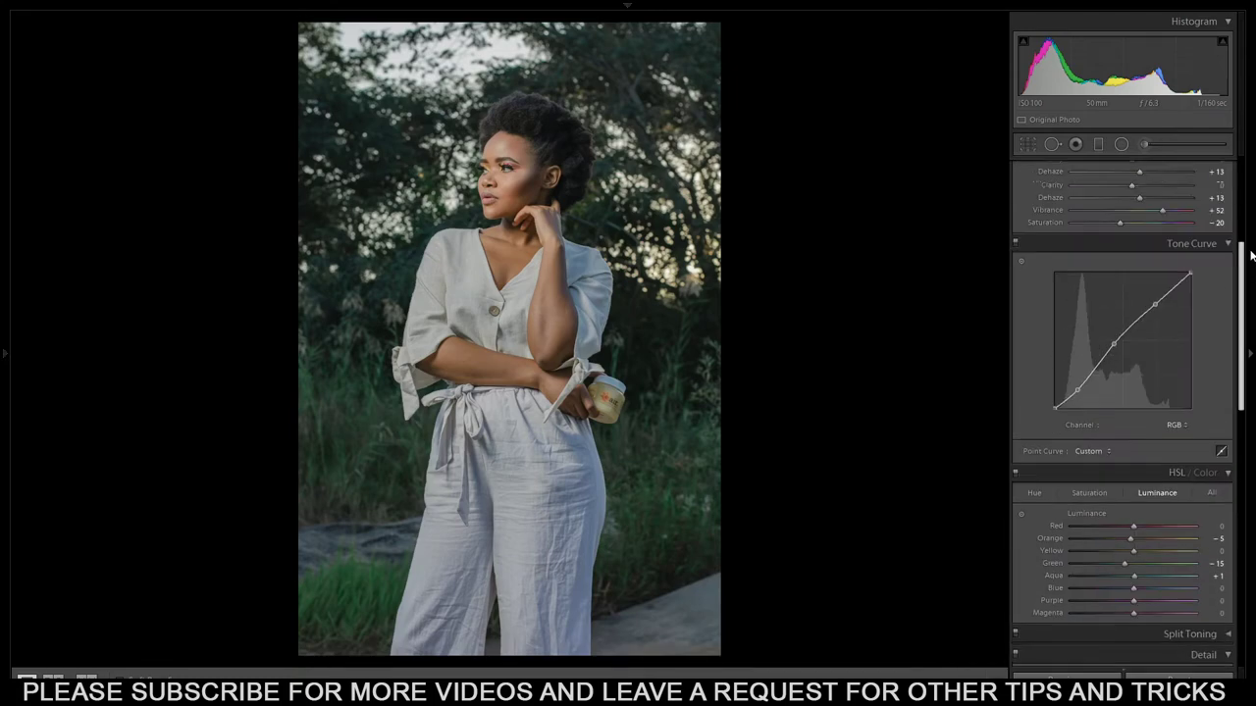
{"action": "scroll", "coordinate": [1232, 530], "scroll_direction": "down", "scroll_amount": 10}
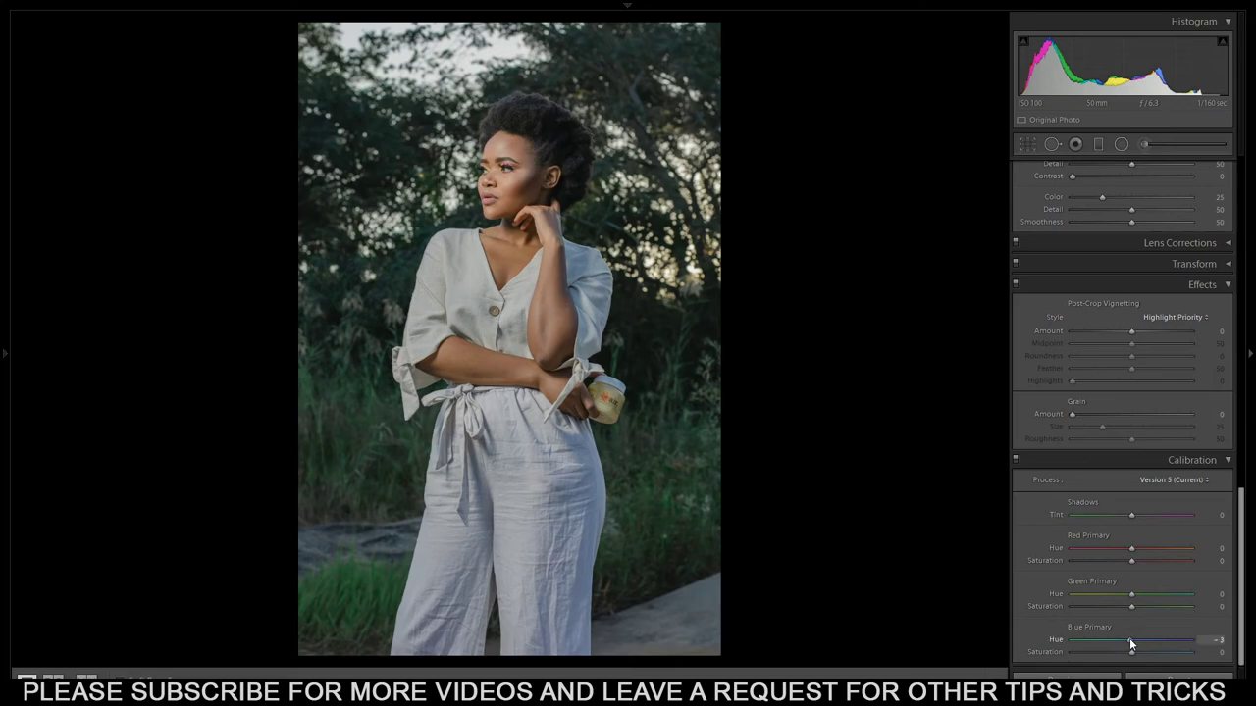
{"action": "left_click_drag", "start_coordinate": [1131, 645], "coordinate": [1129, 644]}
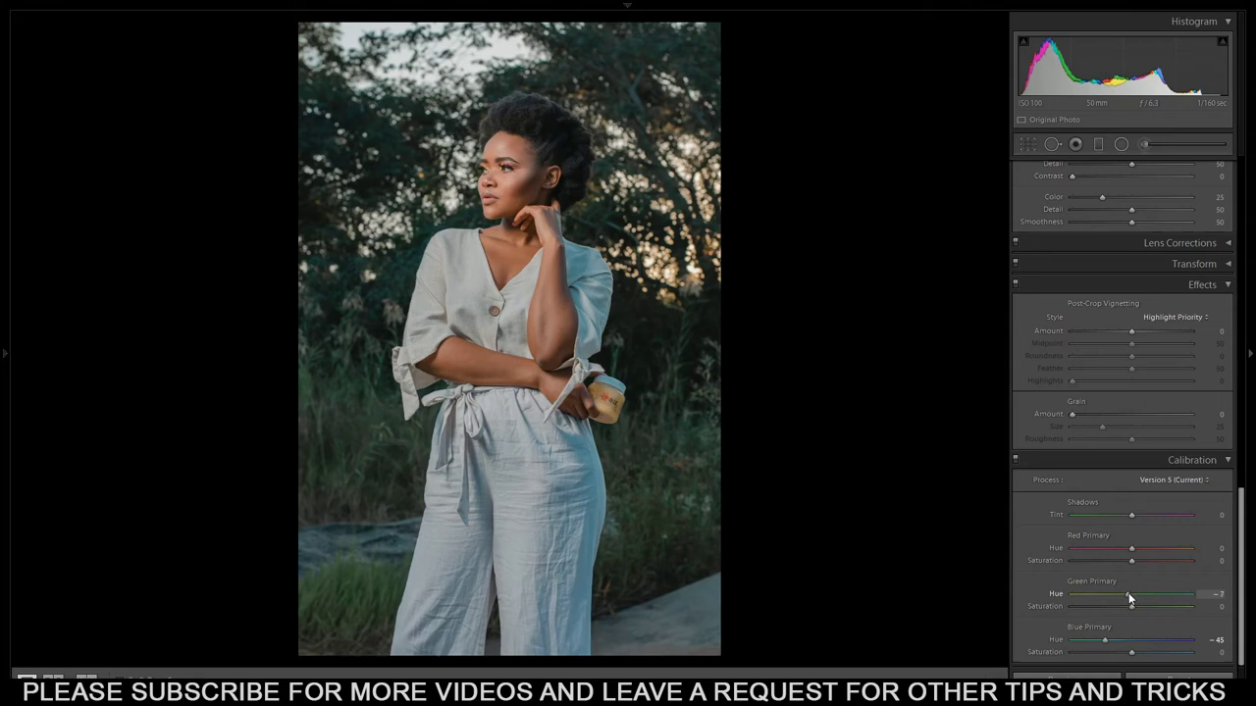
Calibrate the Green Primary to hue −15 and saturation −13, and the Red Primary to hue +12 and saturation −13.
{"action": "left_click_drag", "start_coordinate": [1128, 595], "coordinate": [1124, 597]}
{"action": "left_click_drag", "start_coordinate": [1128, 607], "coordinate": [1126, 607]}
{"action": "left_click_drag", "start_coordinate": [1133, 549], "coordinate": [1135, 549]}
{"action": "left_click_drag", "start_coordinate": [1127, 561], "coordinate": [1125, 565]}
Compare the photo with and without the calibration adjustments by switching them off and on.
{"action": "left_click", "coordinate": [1015, 461]}
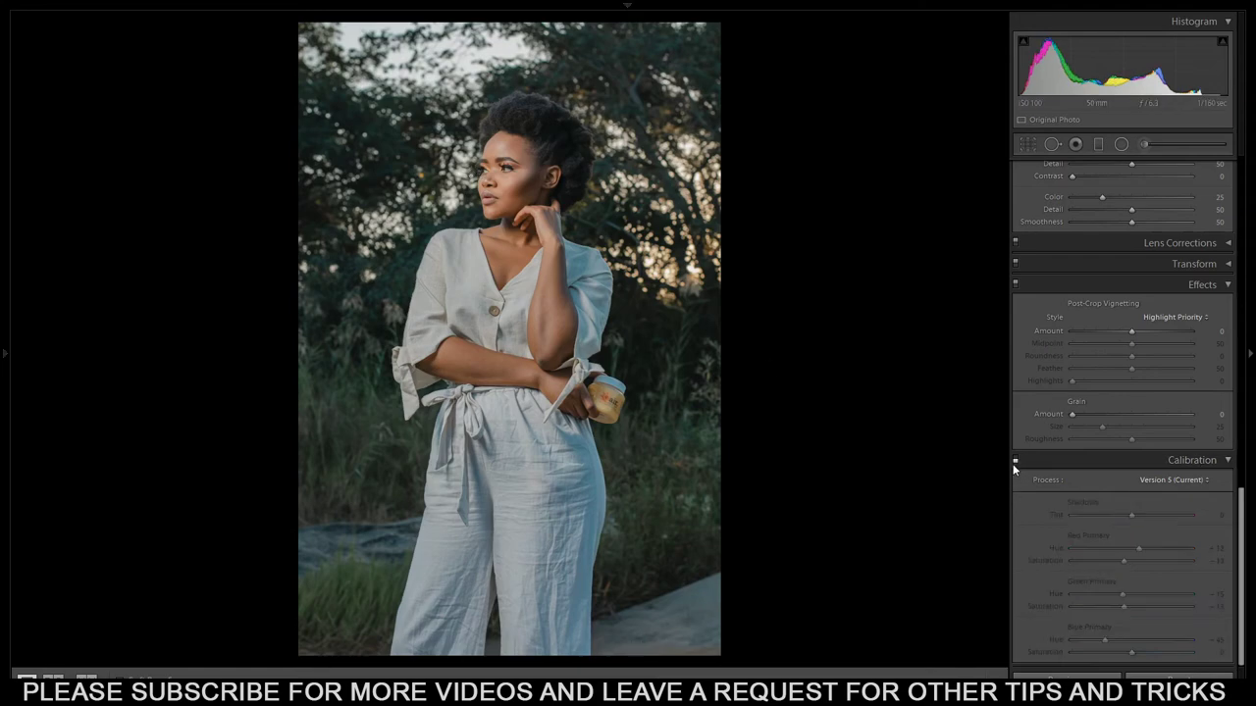
{"action": "left_click", "coordinate": [1015, 465]}
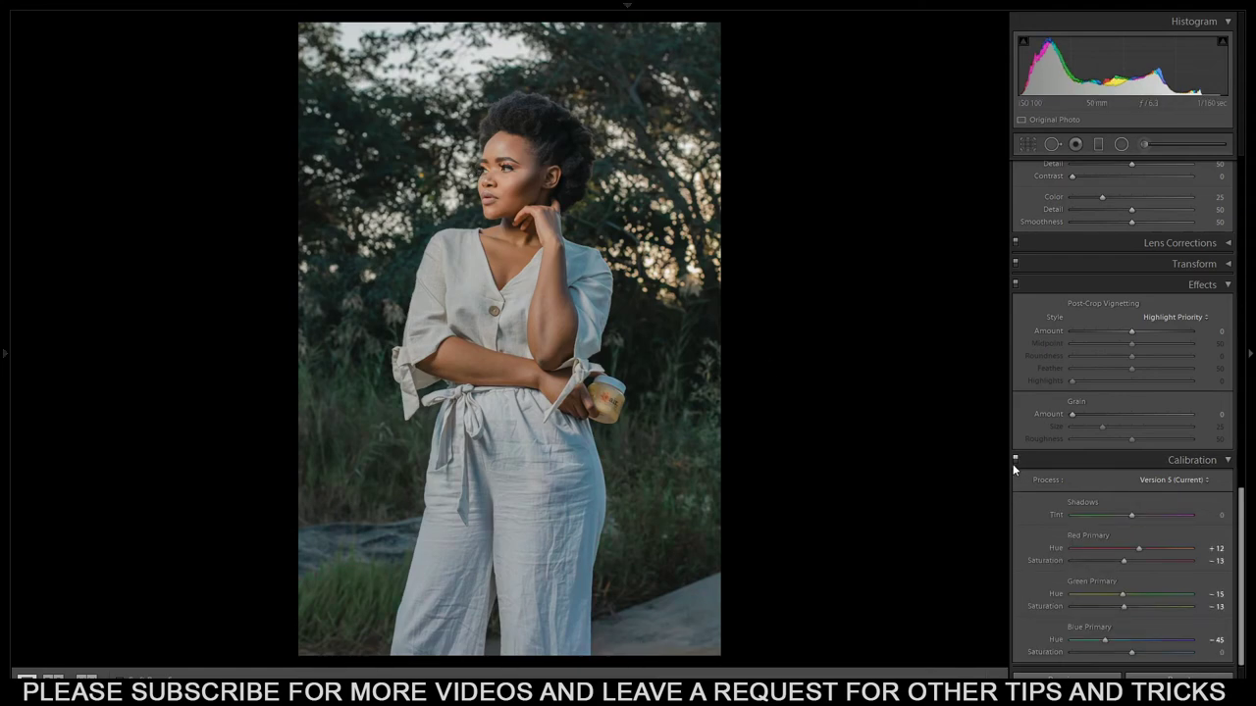
{"action": "left_click", "coordinate": [1015, 465]}
{"action": "left_click", "coordinate": [1014, 465]}
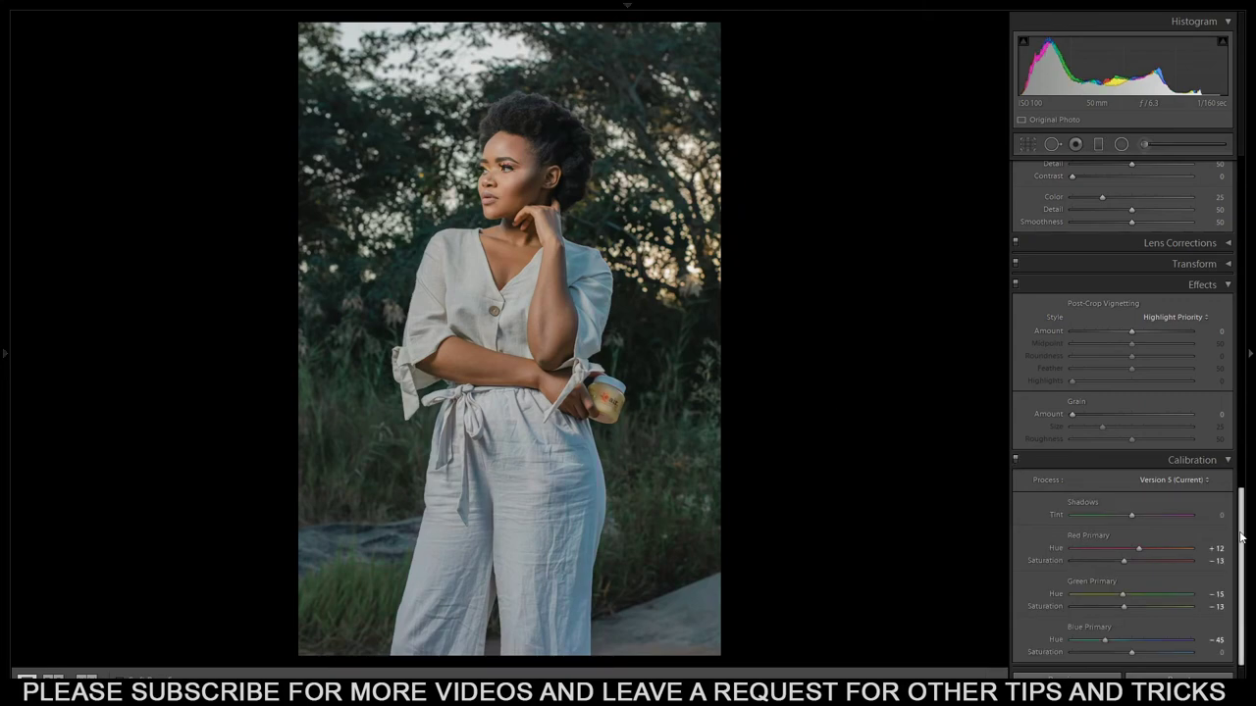
Crop the photo tighter around the woman in the original aspect ratio, trimming all sides and repositioning her within the frame.
{"action": "mouse_move", "coordinate": [1241, 517]}
{"action": "left_mouse_down"}
{"action": "mouse_move", "coordinate": [1243, 437]}
{"action": "mouse_move", "coordinate": [1243, 517]}
{"action": "left_mouse_up"}
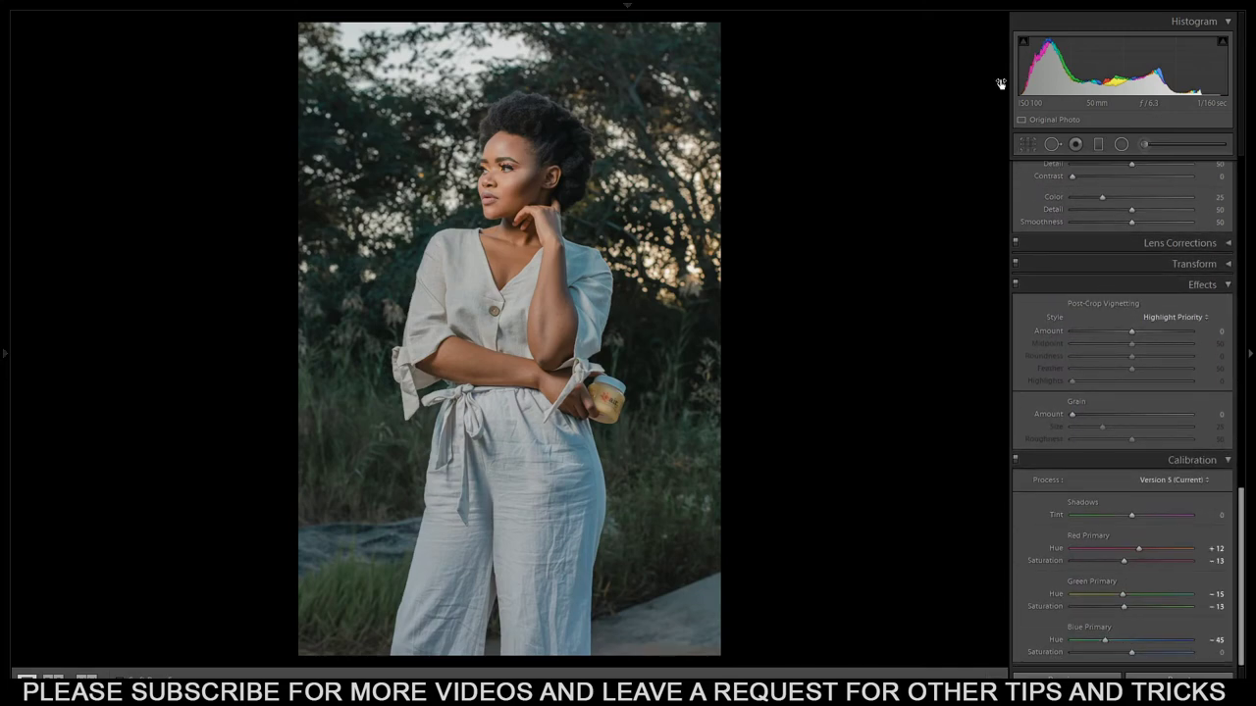
{"action": "left_click", "coordinate": [1026, 147]}
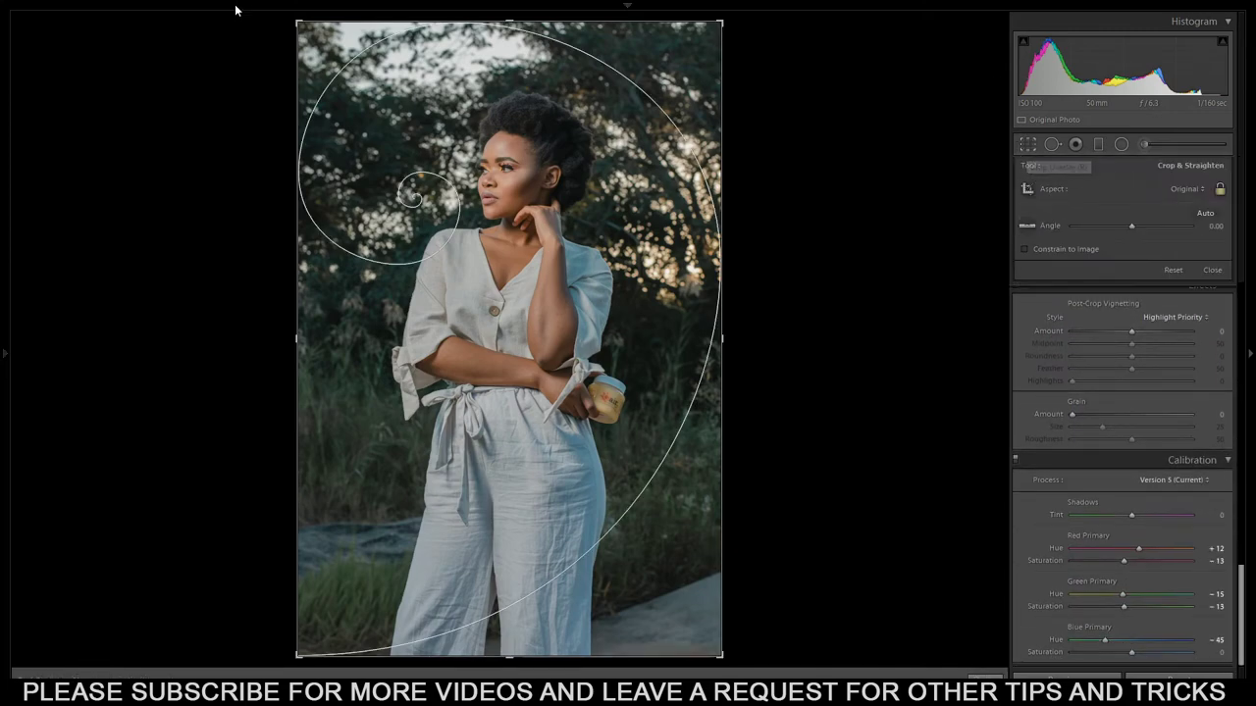
{"action": "left_click_drag", "start_coordinate": [296, 19], "coordinate": [310, 42]}
{"action": "left_click_drag", "start_coordinate": [596, 266], "coordinate": [580, 258]}
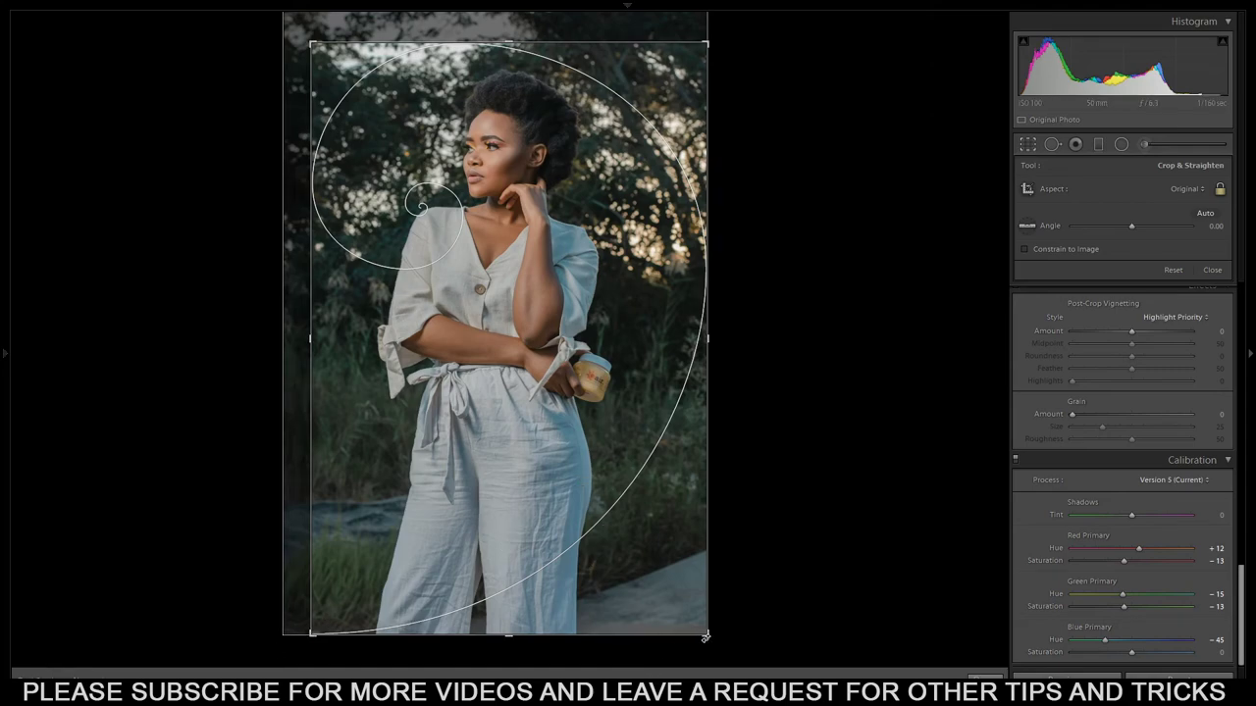
{"action": "left_click_drag", "start_coordinate": [704, 635], "coordinate": [660, 579]}
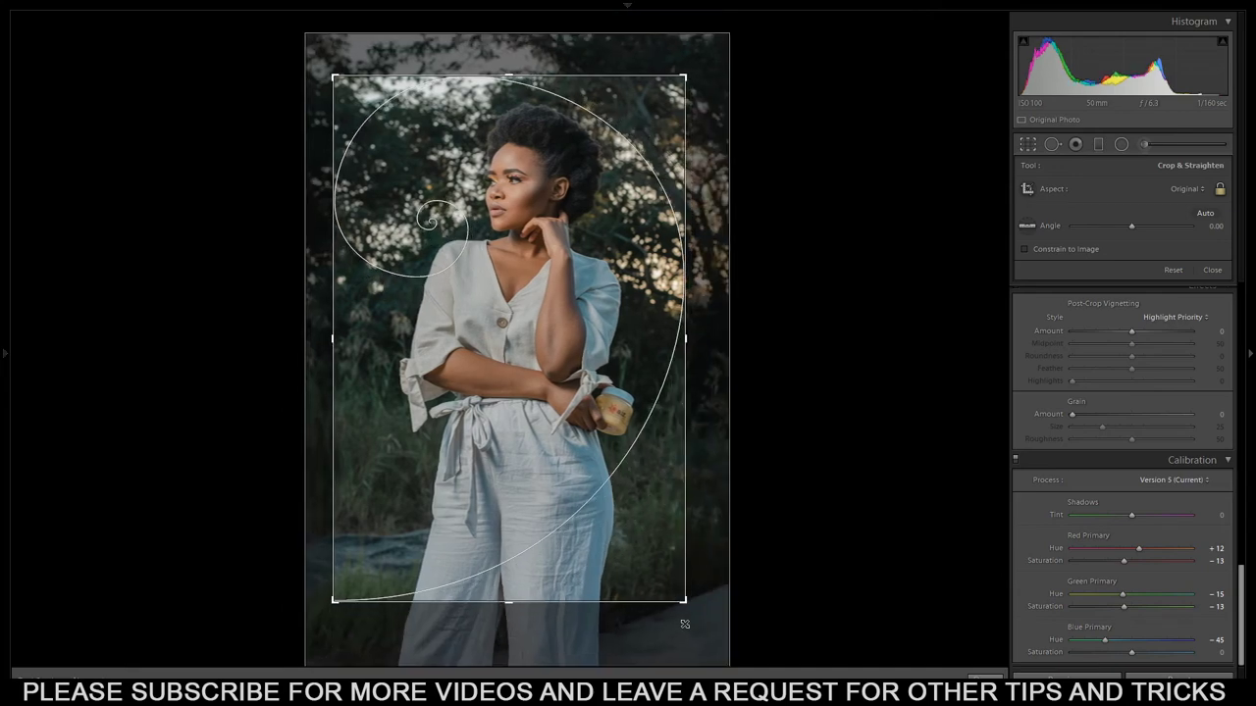
{"action": "left_click_drag", "start_coordinate": [524, 471], "coordinate": [513, 464]}
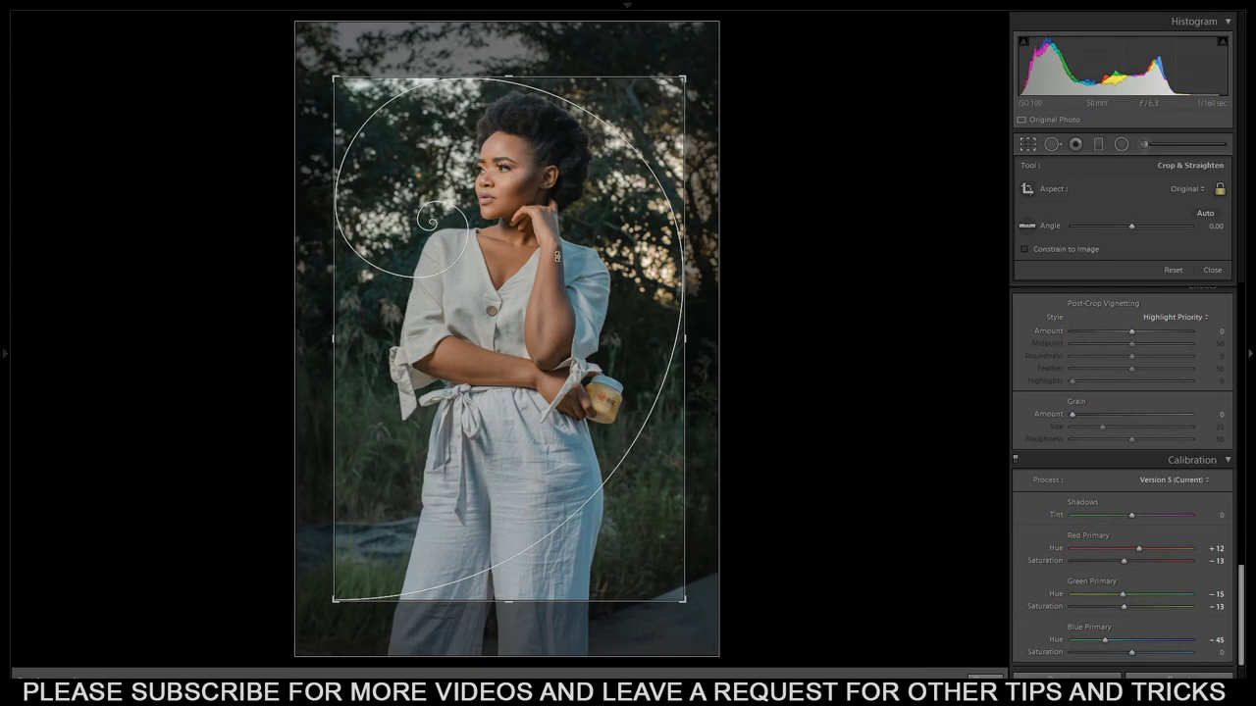
{"action": "left_click_drag", "start_coordinate": [685, 77], "coordinate": [712, 50]}
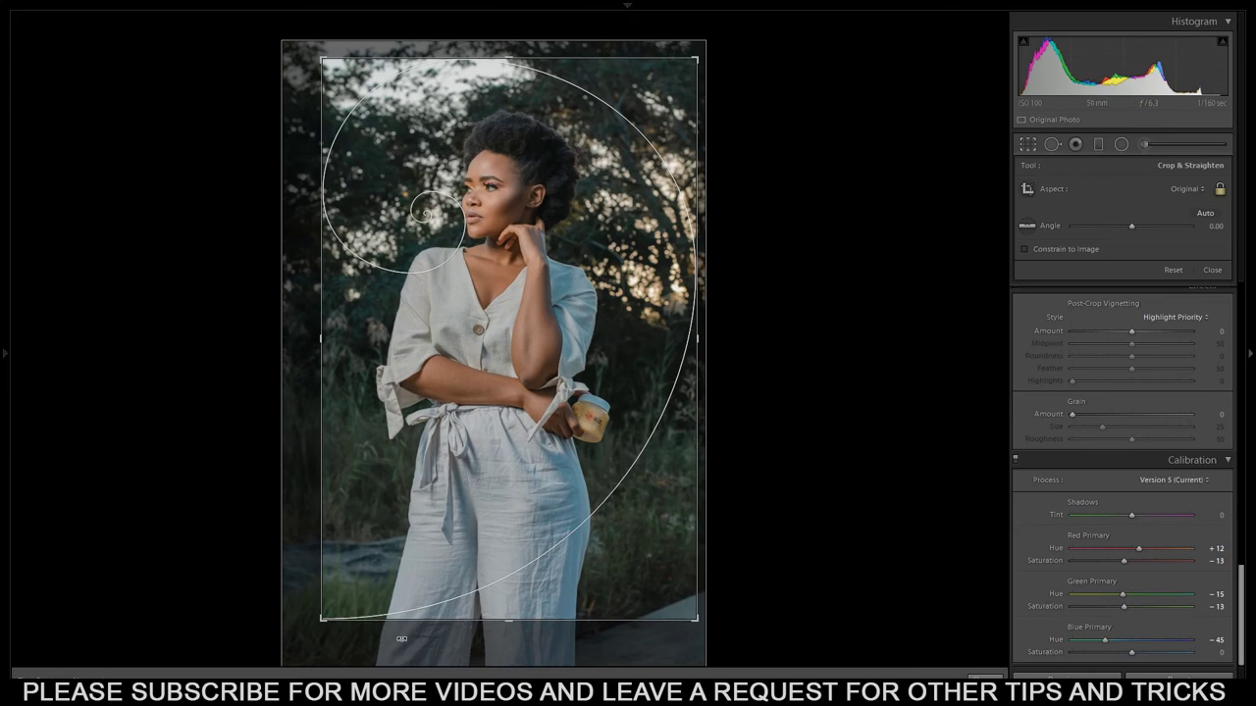
{"action": "left_click_drag", "start_coordinate": [552, 582], "coordinate": [536, 563]}
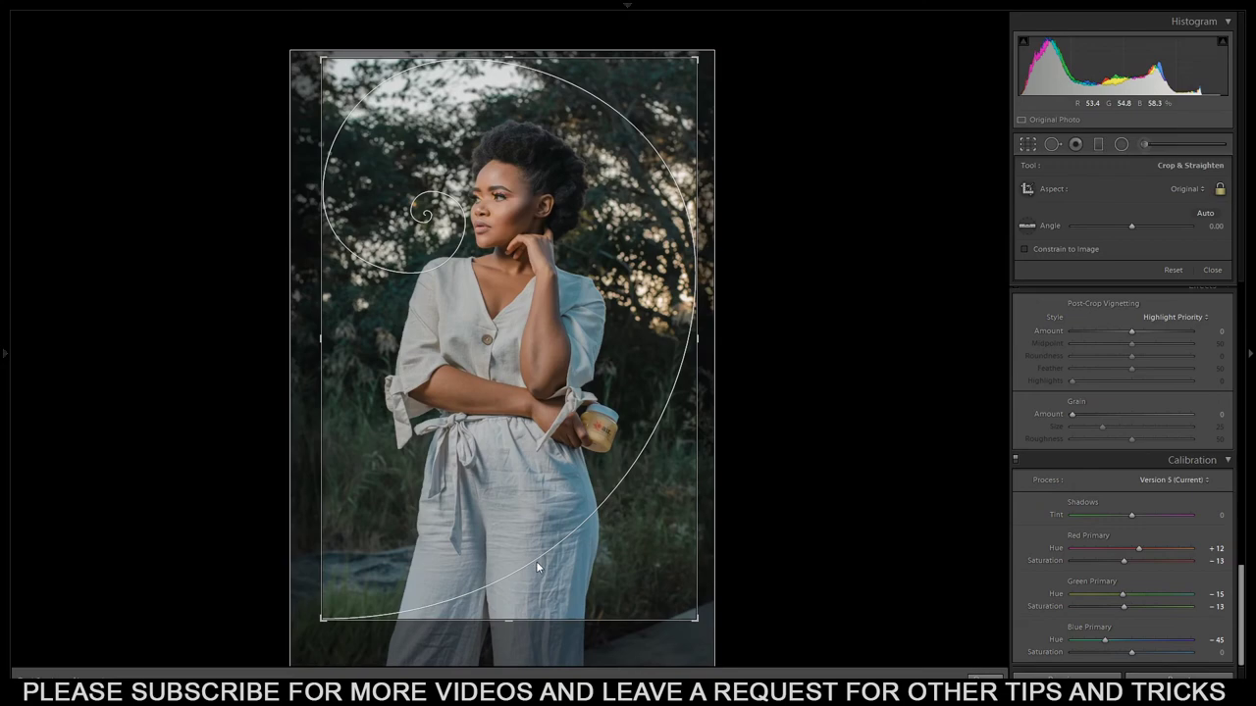
{"action": "left_click_drag", "start_coordinate": [691, 61], "coordinate": [672, 90]}
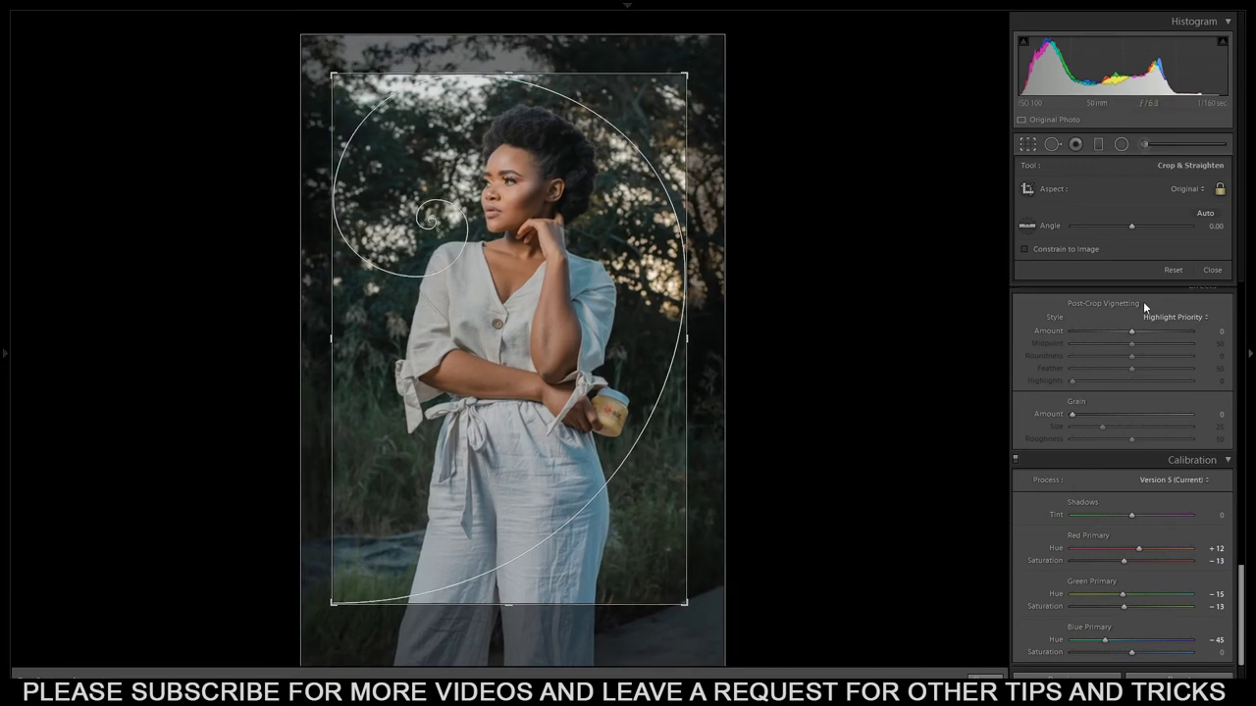
Recrop the photo to the 4 x 5 / 8 x 10 aspect ratio, slightly enlarging the frame and repositioning the woman within it.
{"action": "left_click", "coordinate": [1186, 192]}
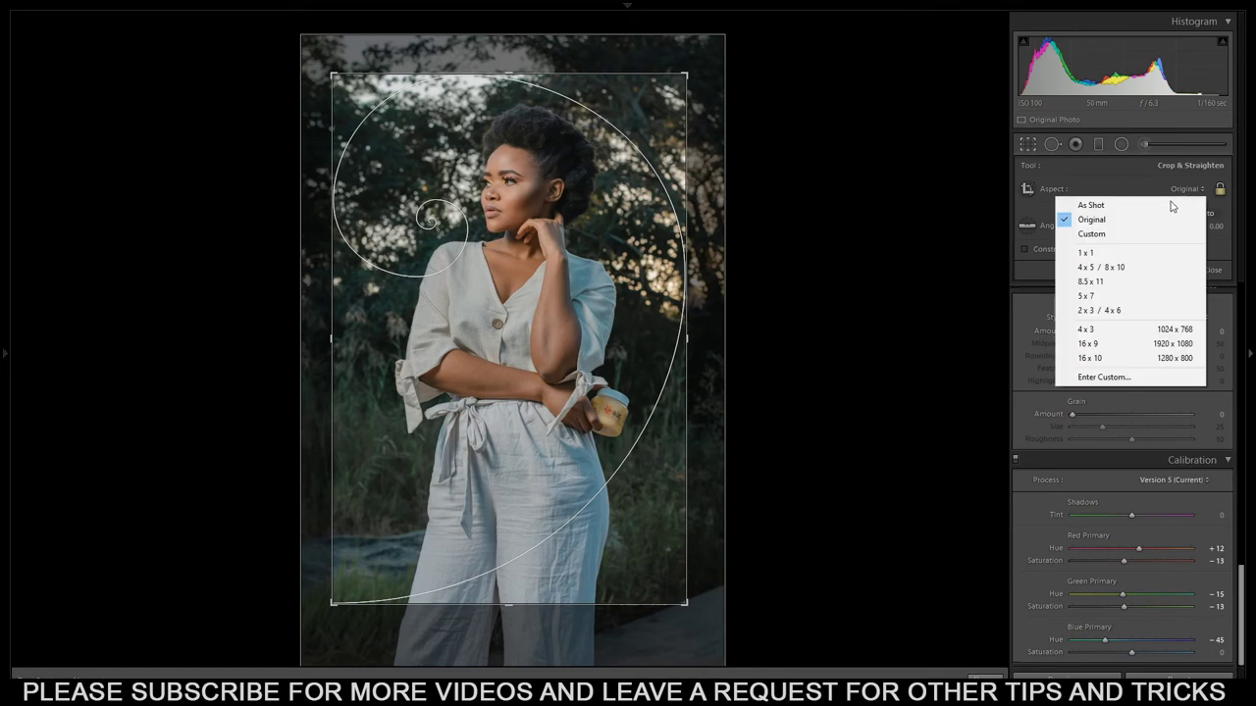
{"action": "left_click", "coordinate": [1096, 268]}
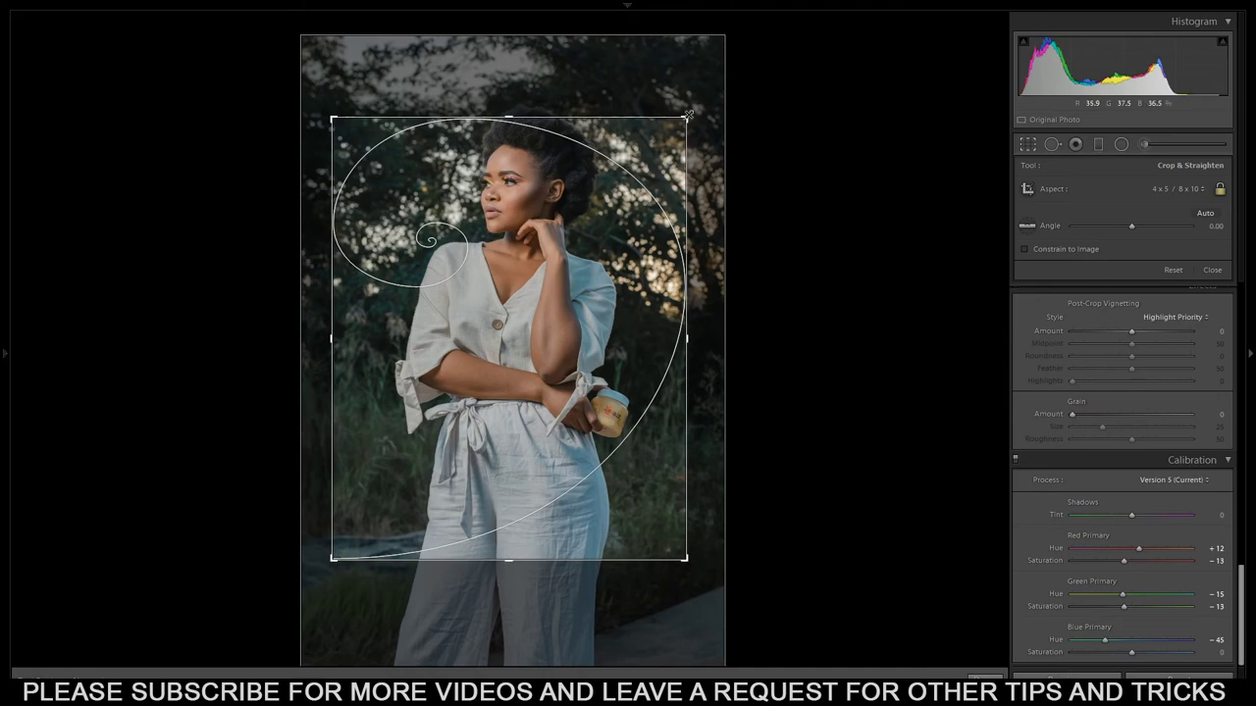
{"action": "left_click_drag", "start_coordinate": [688, 116], "coordinate": [696, 108]}
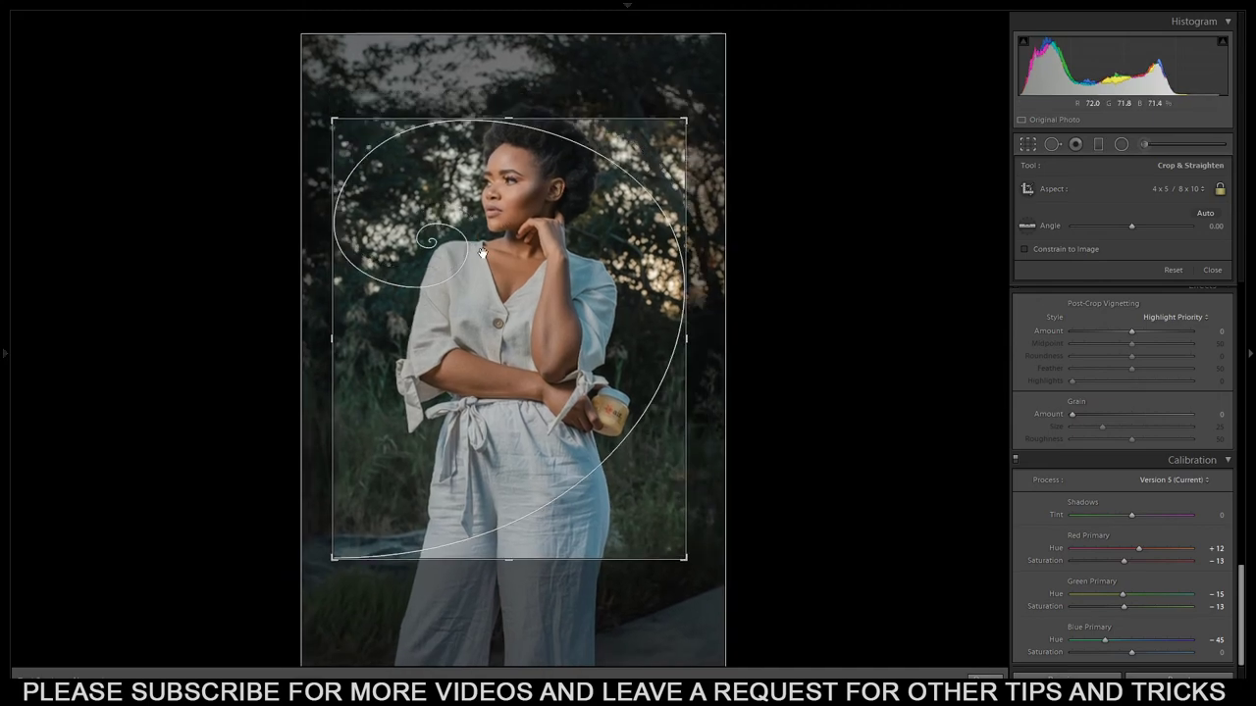
{"action": "left_click_drag", "start_coordinate": [686, 119], "coordinate": [705, 100]}
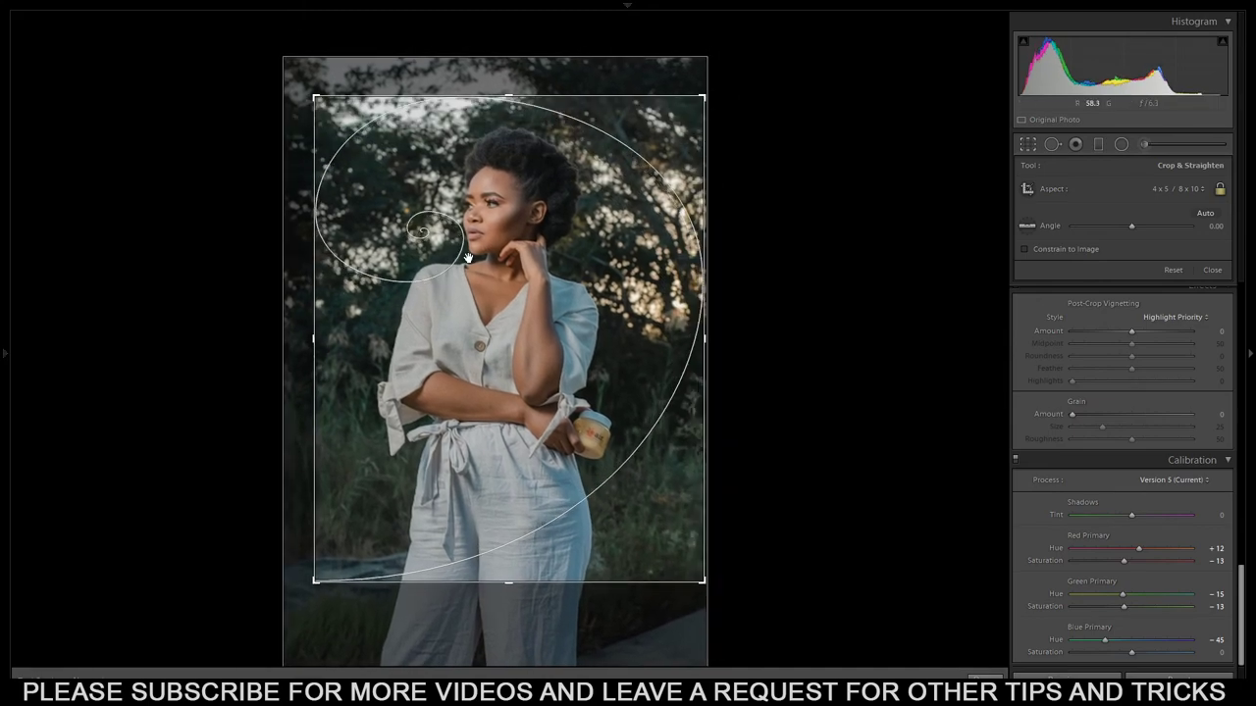
{"action": "left_click_drag", "start_coordinate": [468, 258], "coordinate": [482, 246]}
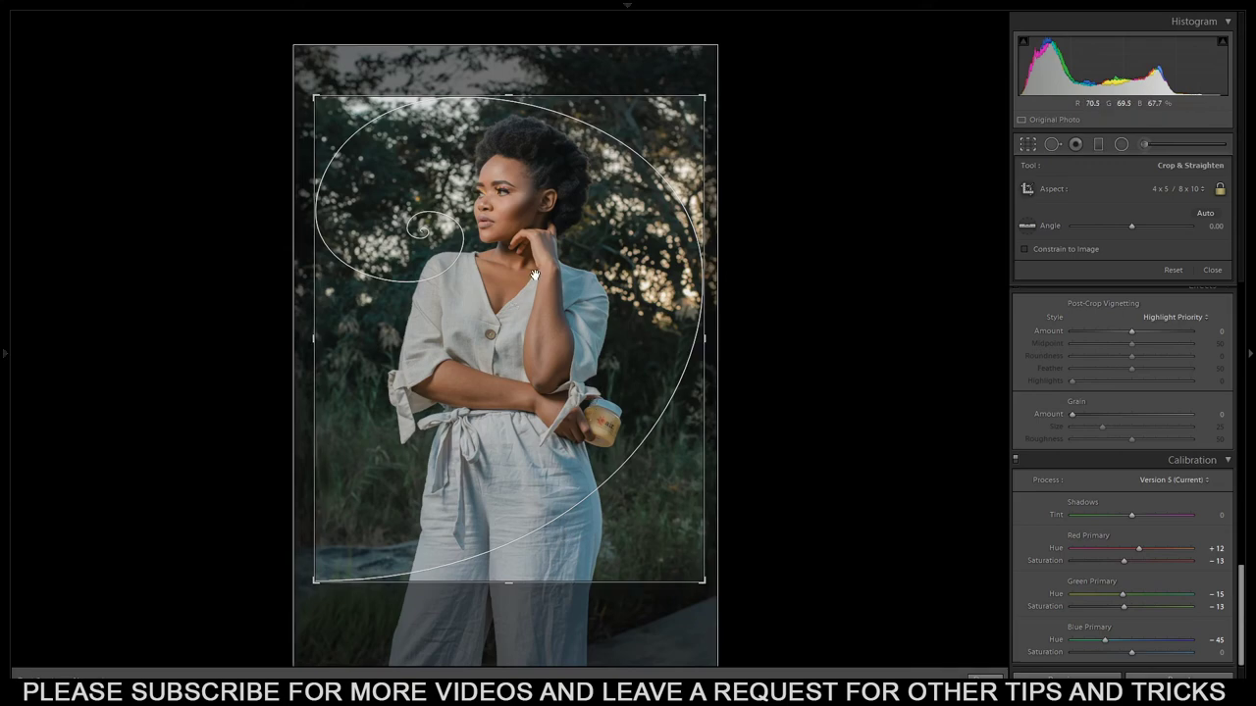
{"action": "left_click_drag", "start_coordinate": [702, 96], "coordinate": [699, 100]}
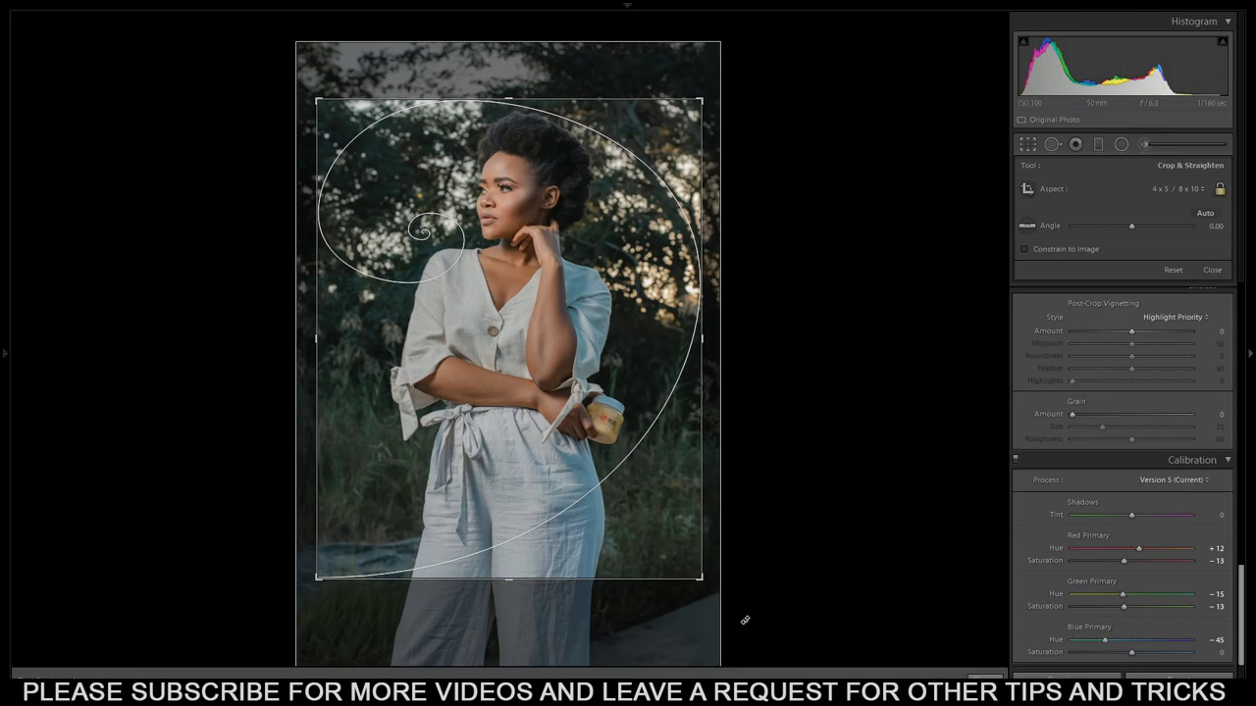
{"action": "key", "text": "Return"}
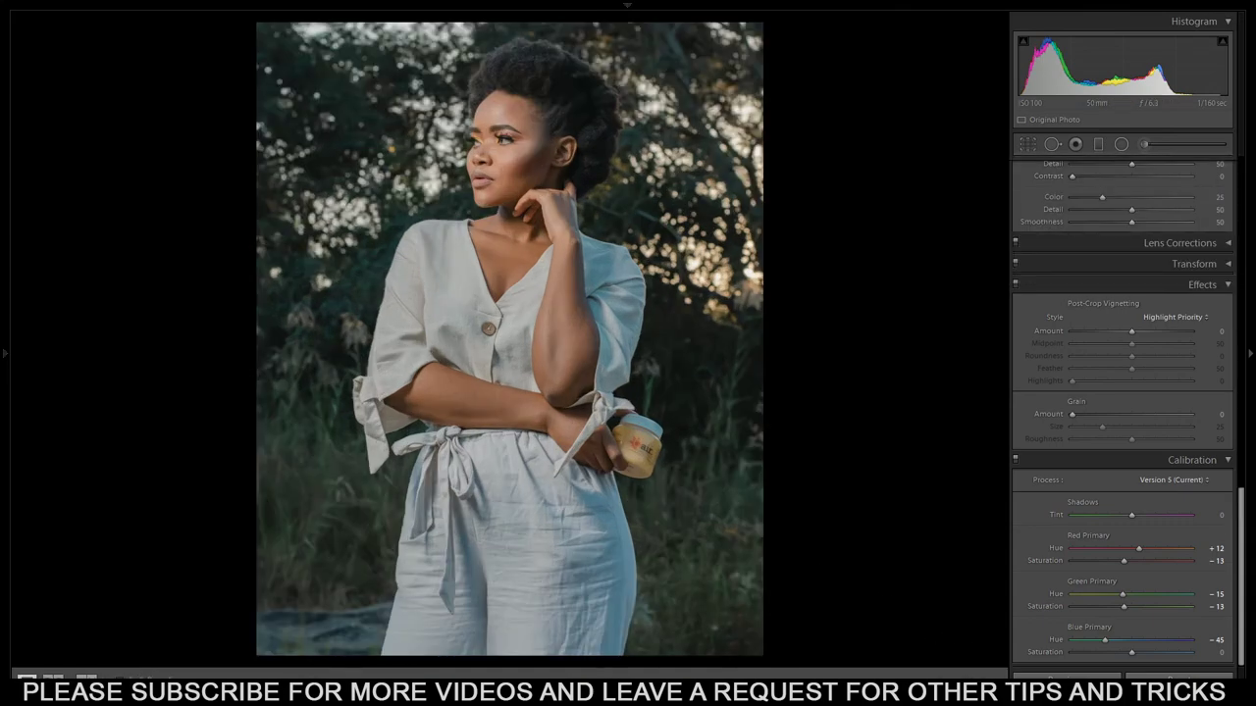
Rotate the photo within the crop to an angle of −1.90 and apply the crop.
{"action": "left_click", "coordinate": [1027, 144]}
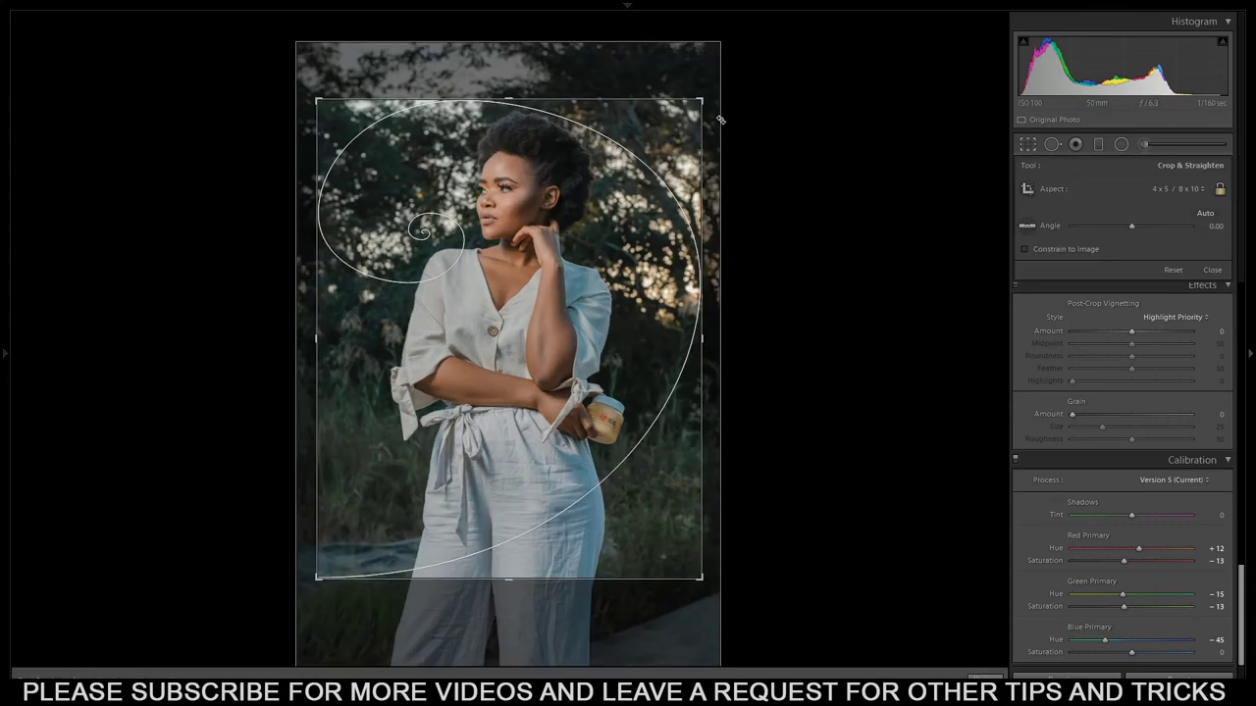
{"action": "left_click_drag", "start_coordinate": [721, 89], "coordinate": [720, 76]}
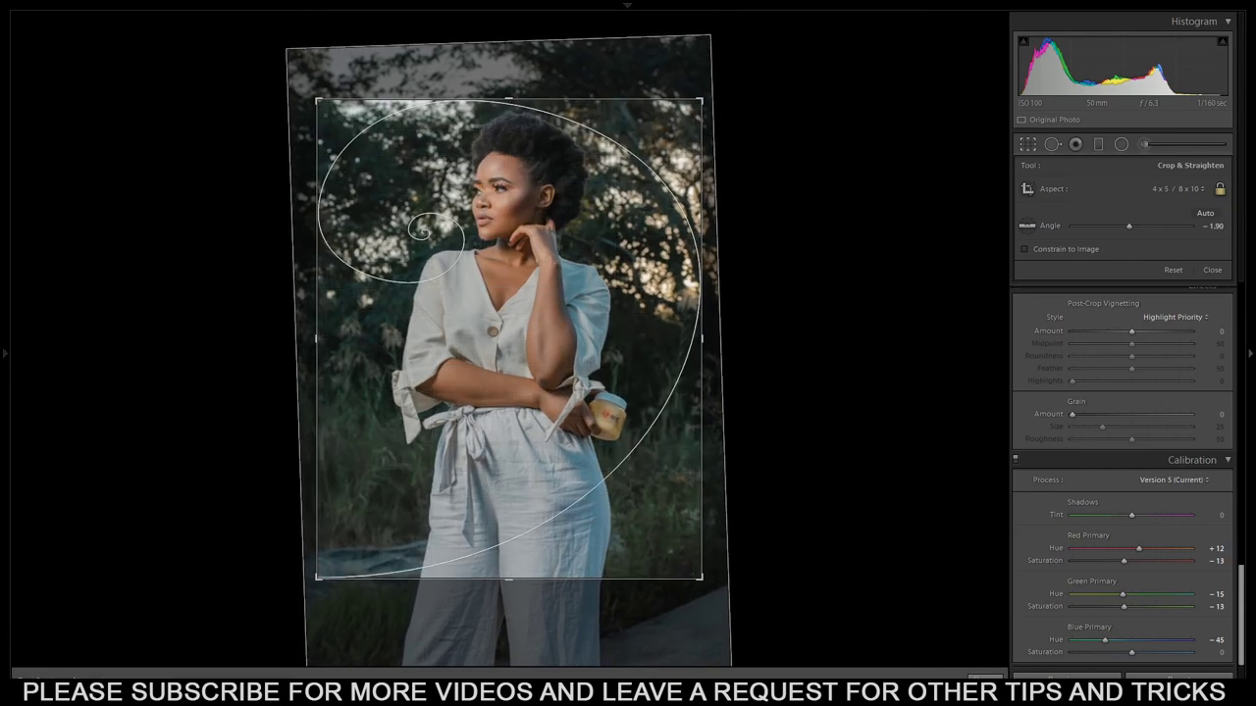
{"action": "key", "text": "Return"}
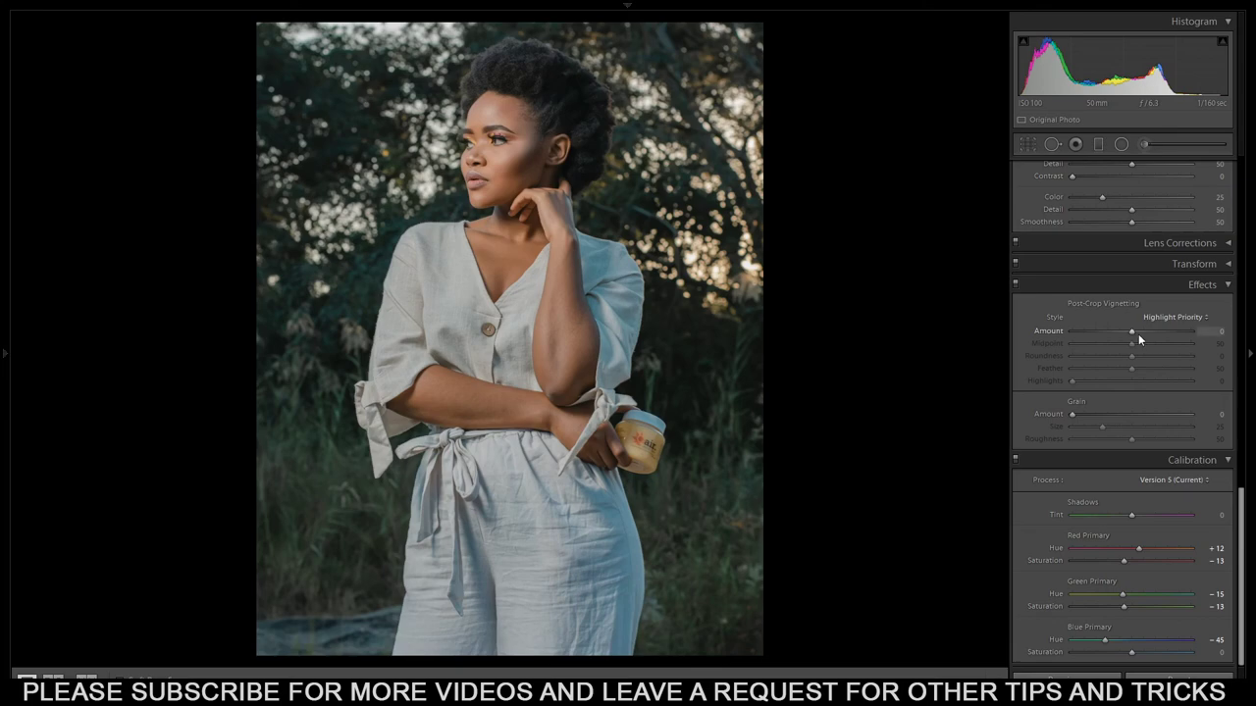
Add a dark post-crop vignette with Amount −30, Midpoint 44, Roundness −37 and Feather 66.
{"action": "left_click_drag", "start_coordinate": [1133, 331], "coordinate": [1157, 331]}
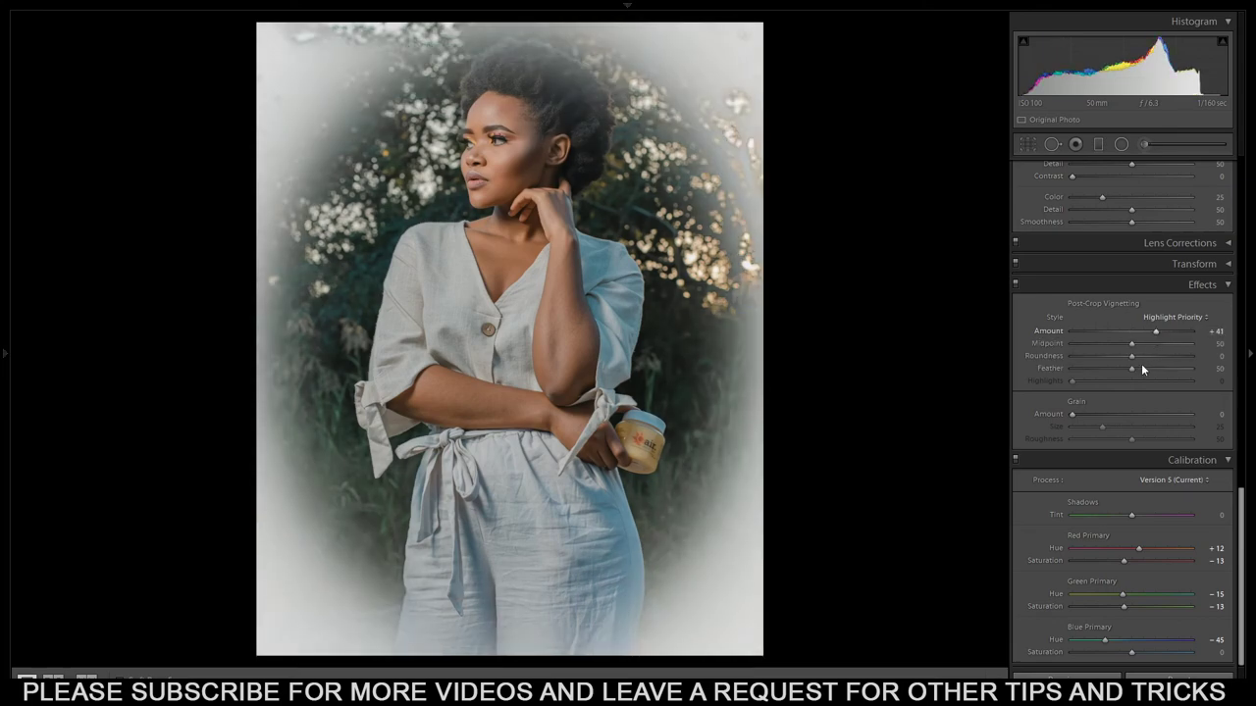
{"action": "left_click_drag", "start_coordinate": [1132, 369], "coordinate": [1152, 367]}
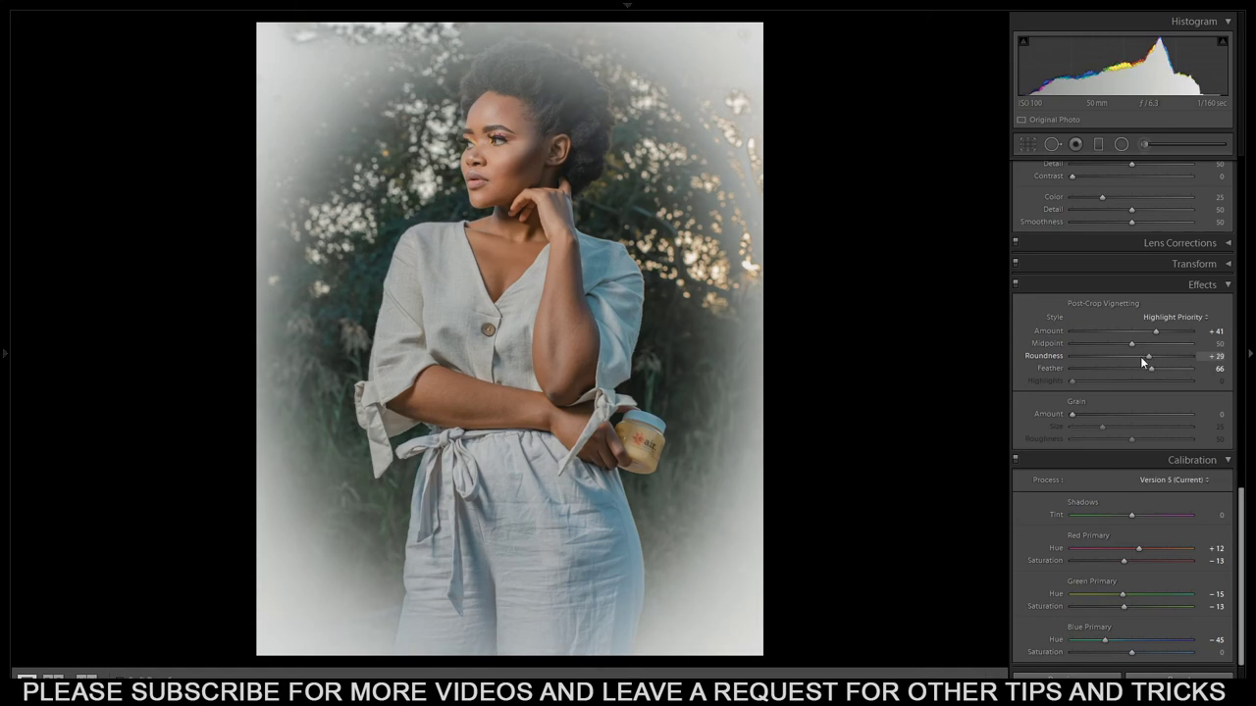
{"action": "left_click_drag", "start_coordinate": [1140, 356], "coordinate": [1114, 334]}
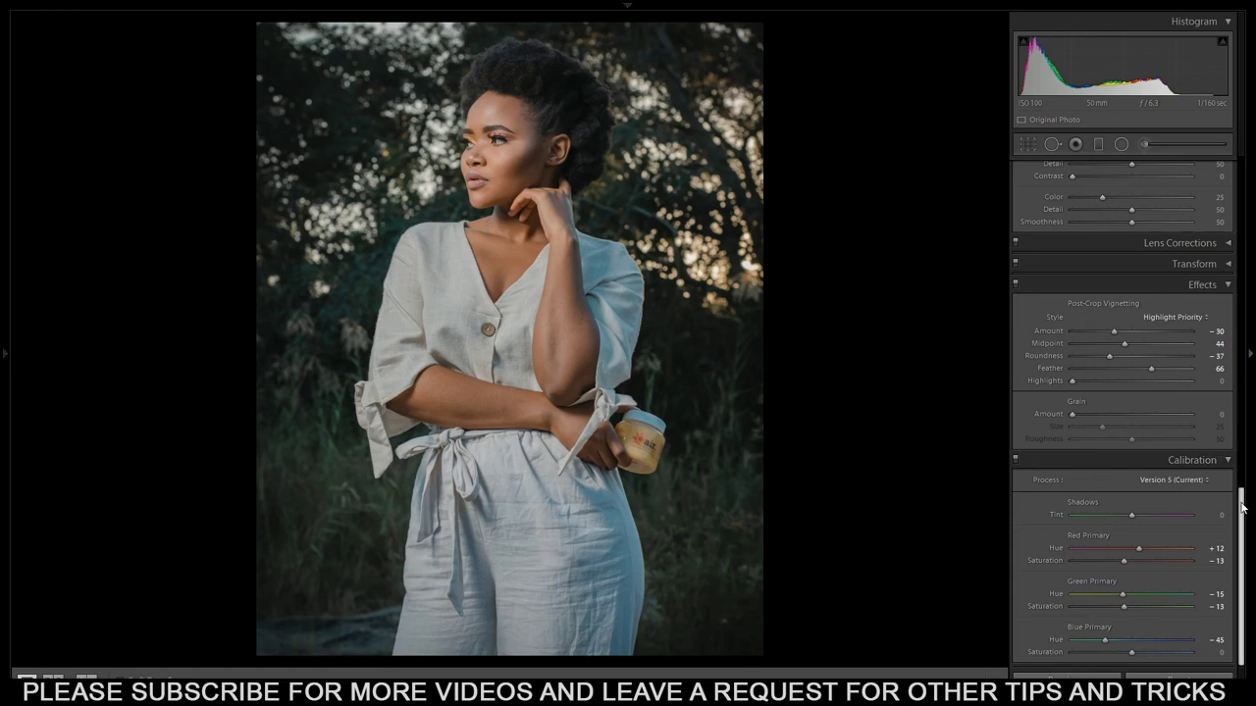
Deepen the shadows by moving the RGB tone curve's lower point toward the slightly raised black point, and set Exposure to +0.11.
{"action": "left_click_drag", "start_coordinate": [1243, 505], "coordinate": [1231, 187]}
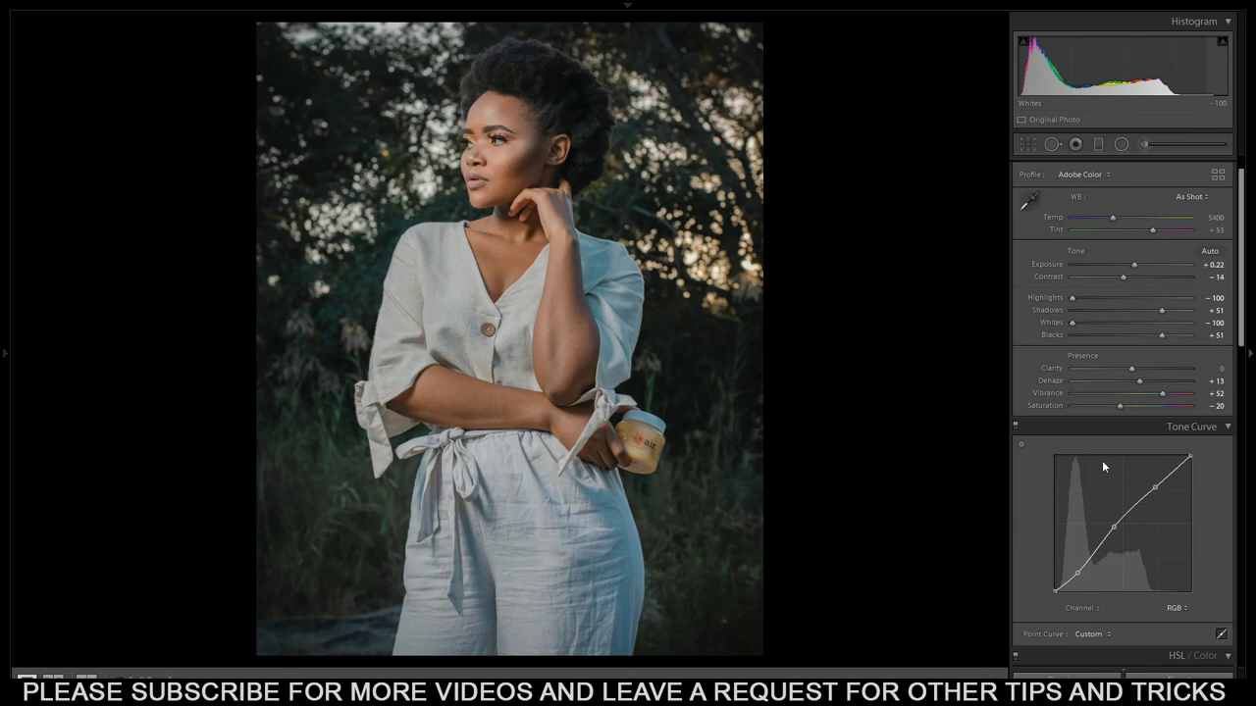
{"action": "left_click_drag", "start_coordinate": [1077, 575], "coordinate": [1082, 575]}
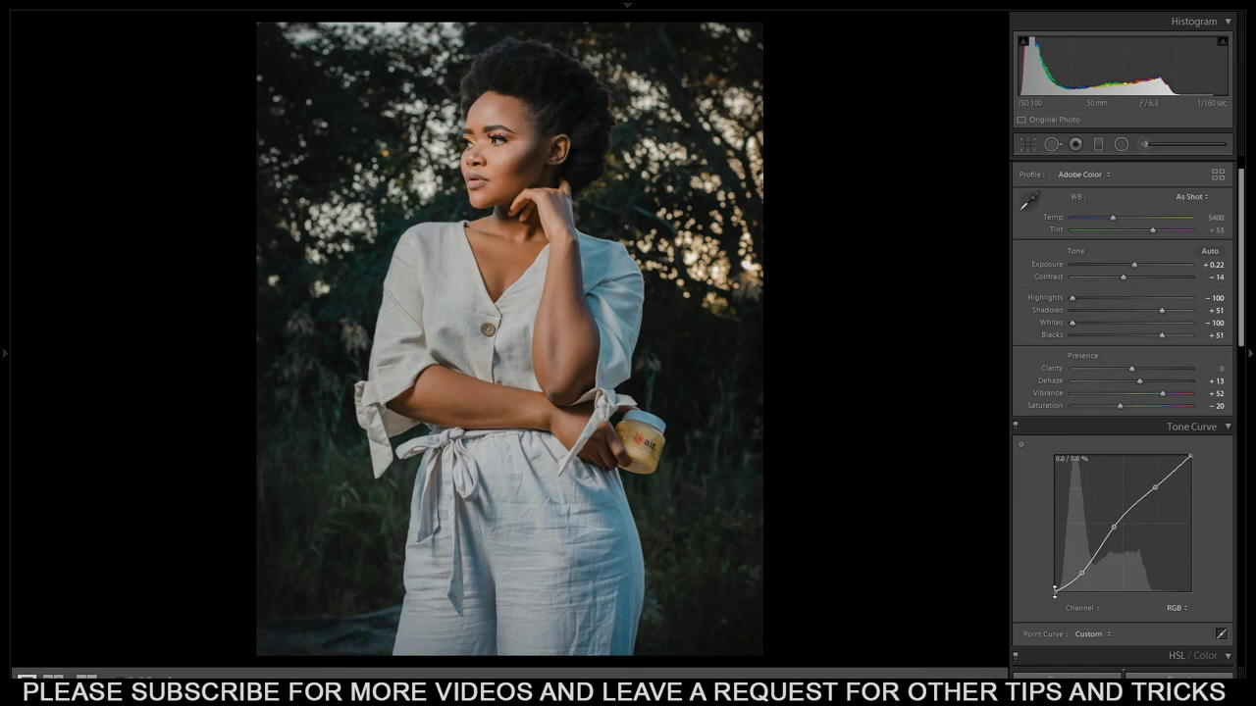
{"action": "left_click_drag", "start_coordinate": [1079, 576], "coordinate": [1069, 587]}
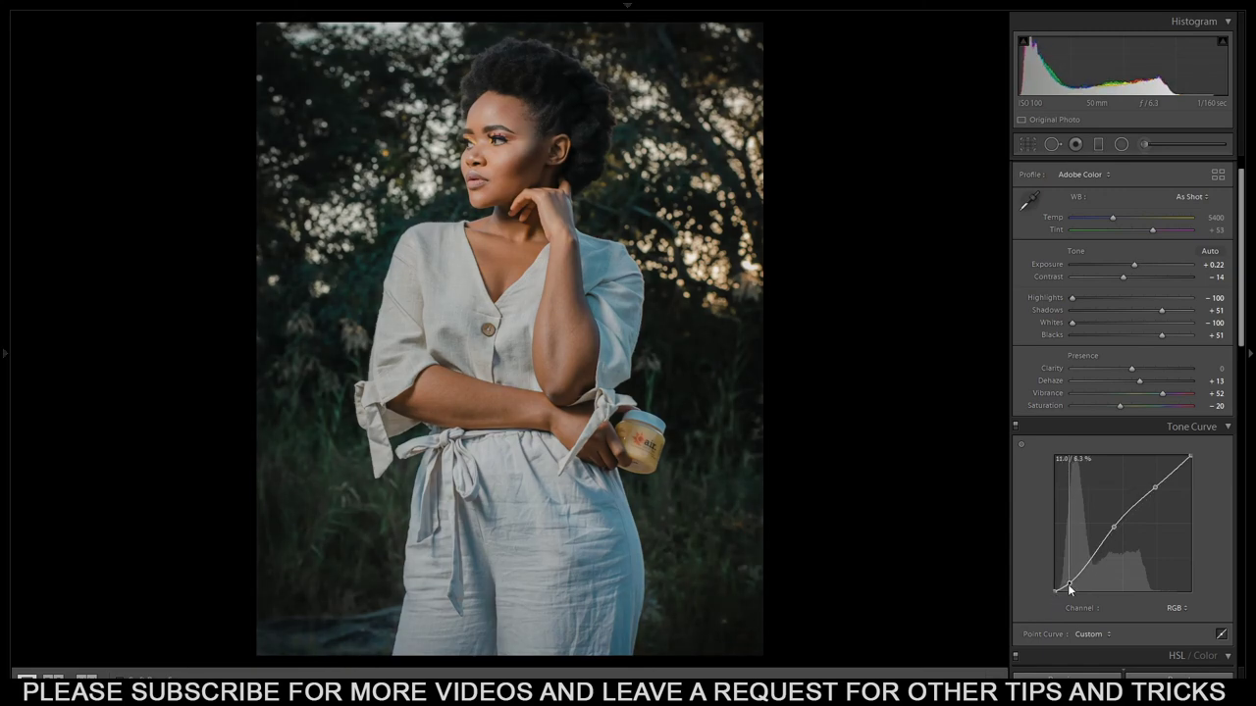
{"action": "left_click_drag", "start_coordinate": [1055, 589], "coordinate": [1054, 588]}
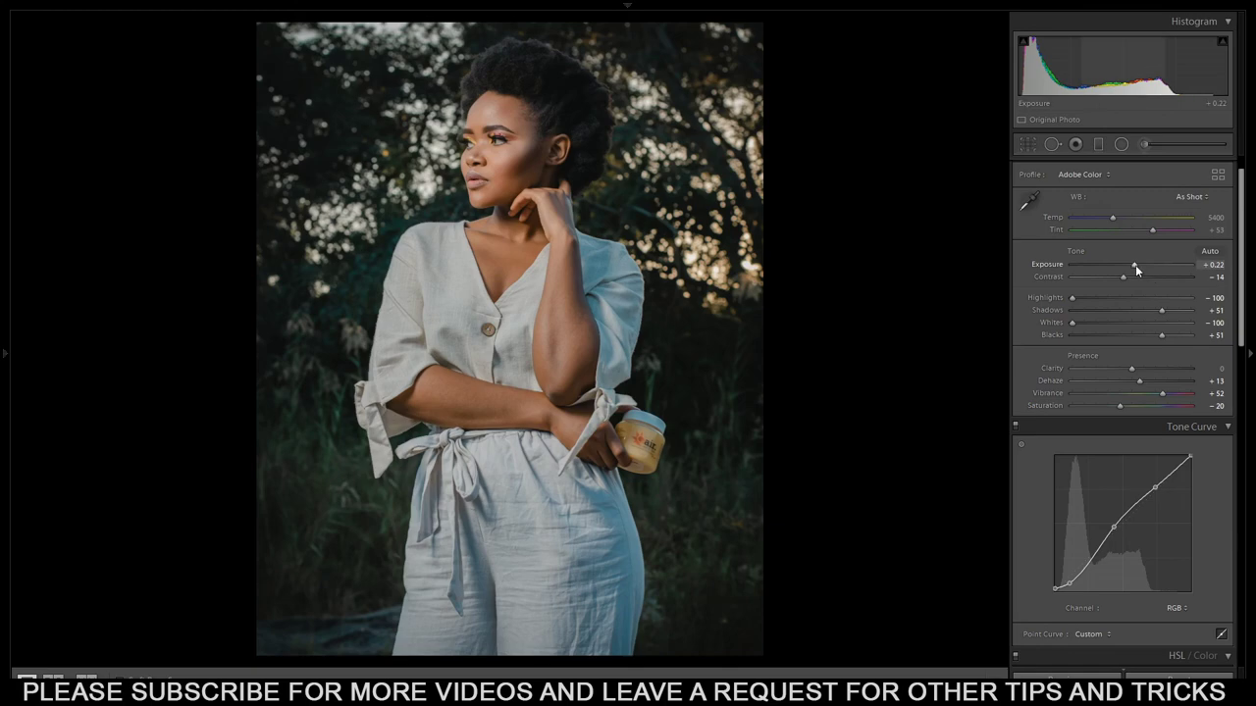
{"action": "left_click_drag", "start_coordinate": [1132, 265], "coordinate": [1131, 264]}
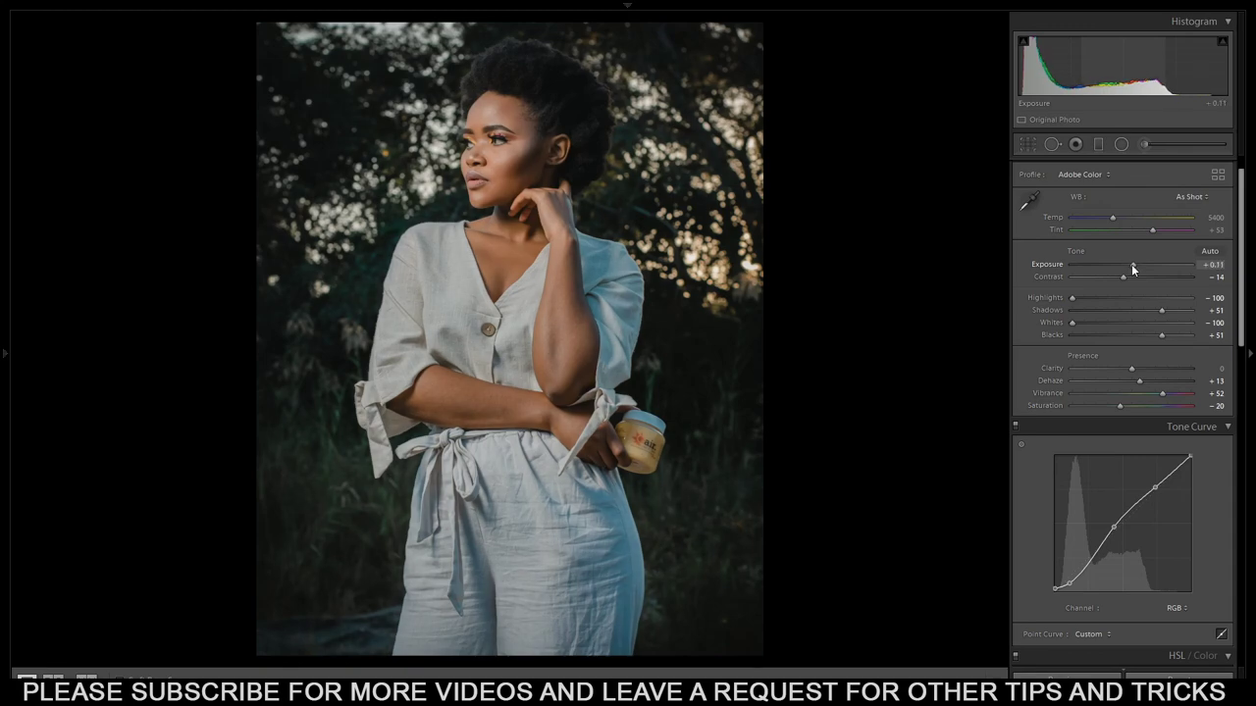